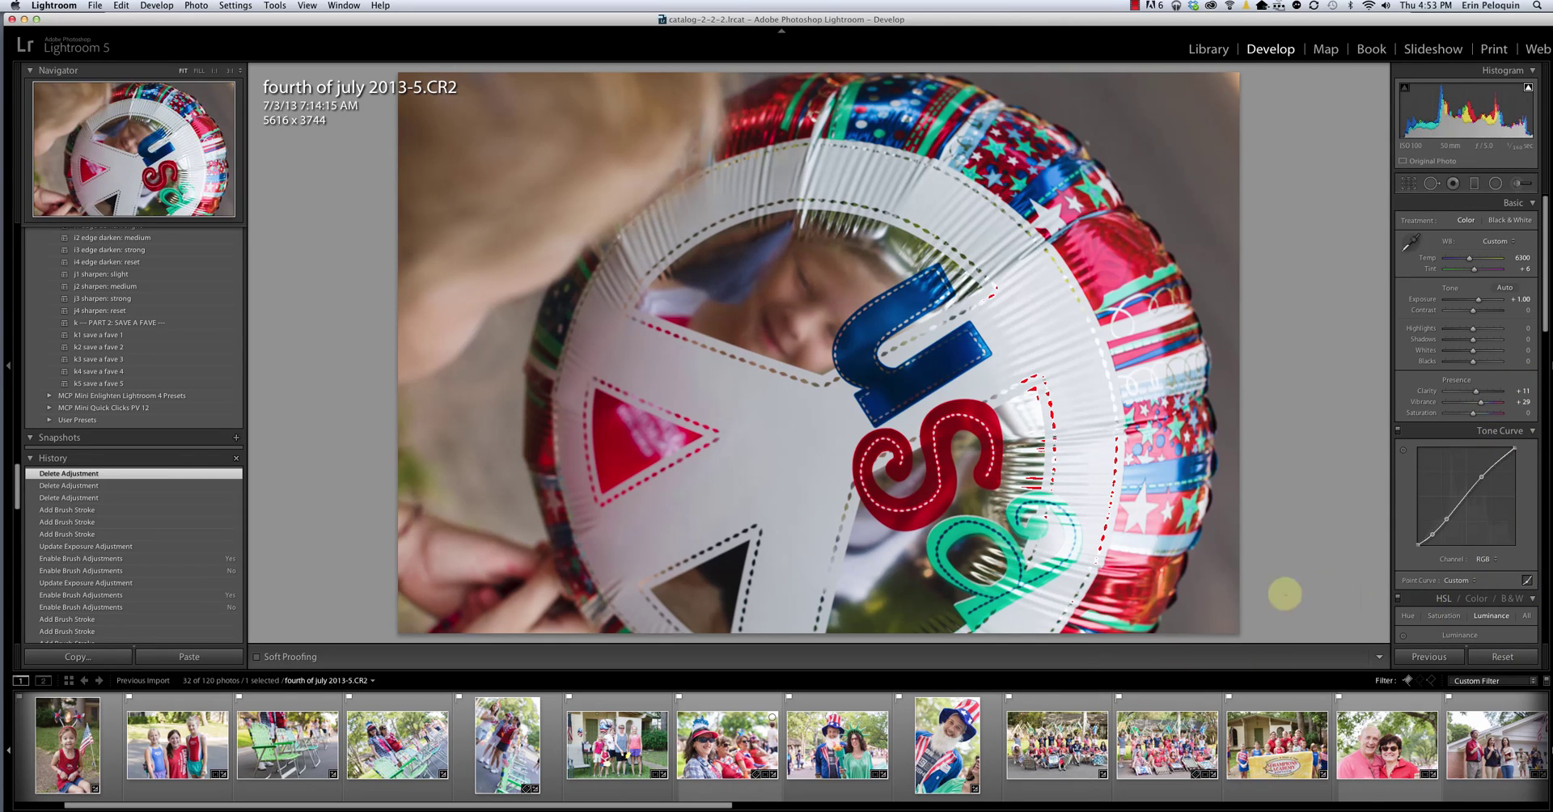
Compare the photo with its unedited version, then start a new brush adjustment at exposure -1.00.
key(backslash)
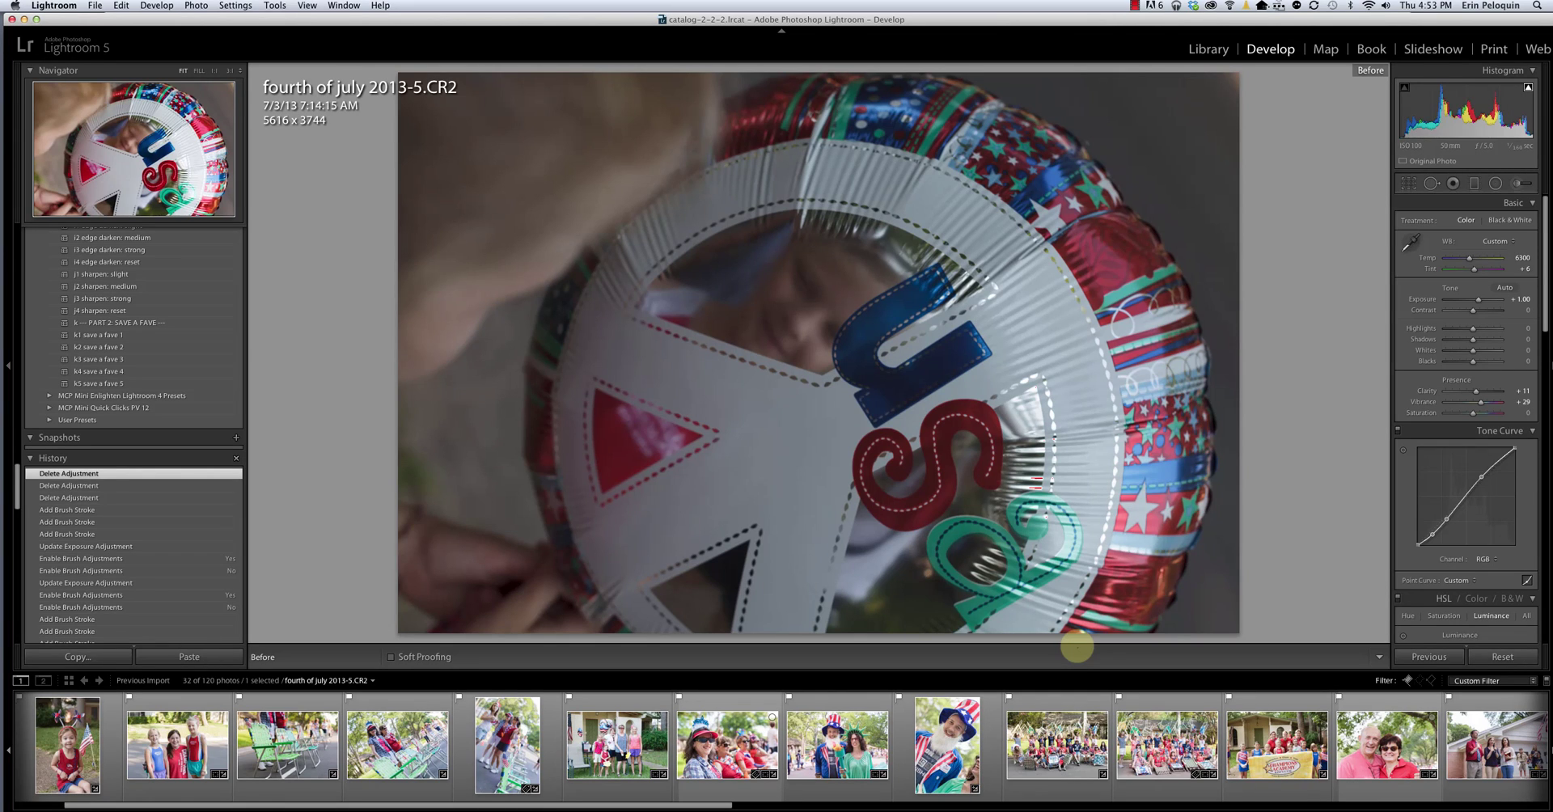
key(backslash)
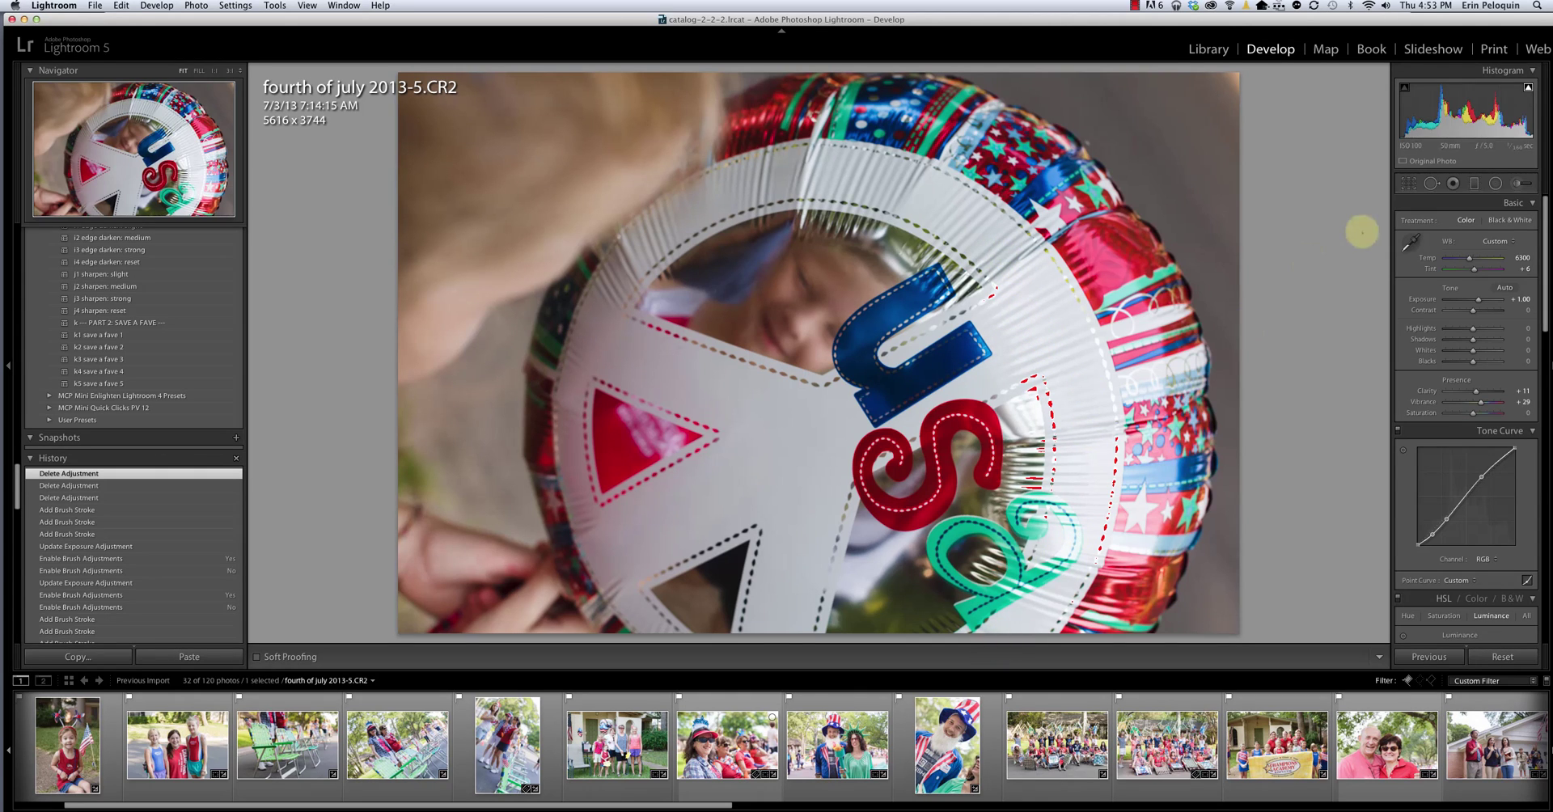
click(1516, 182)
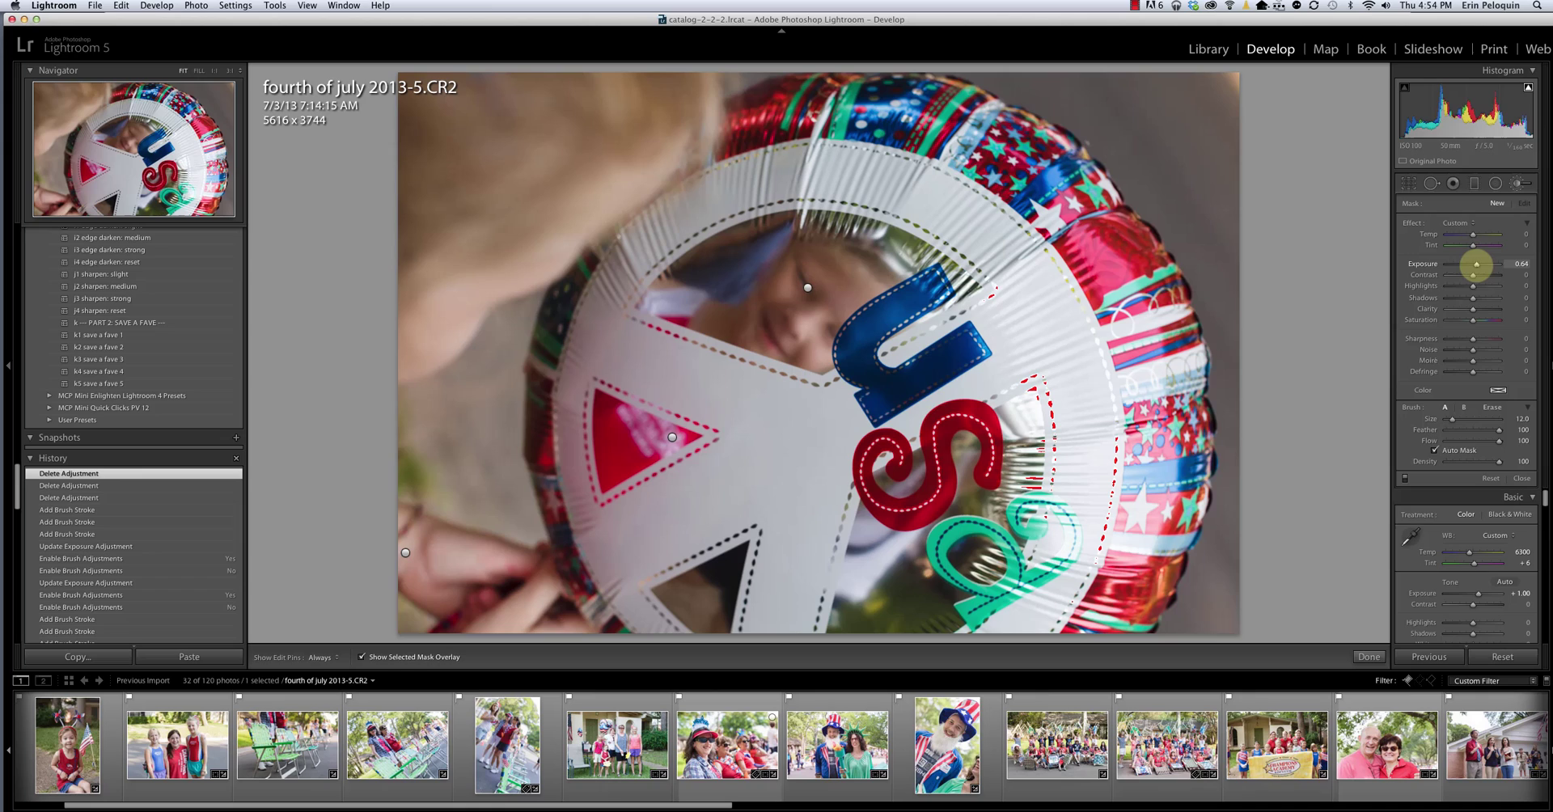
mouse_move(1475, 264)
mouse_down()
mouse_move(1457, 263)
mouse_move(1512, 263)
mouse_move(1463, 264)
mouse_up()
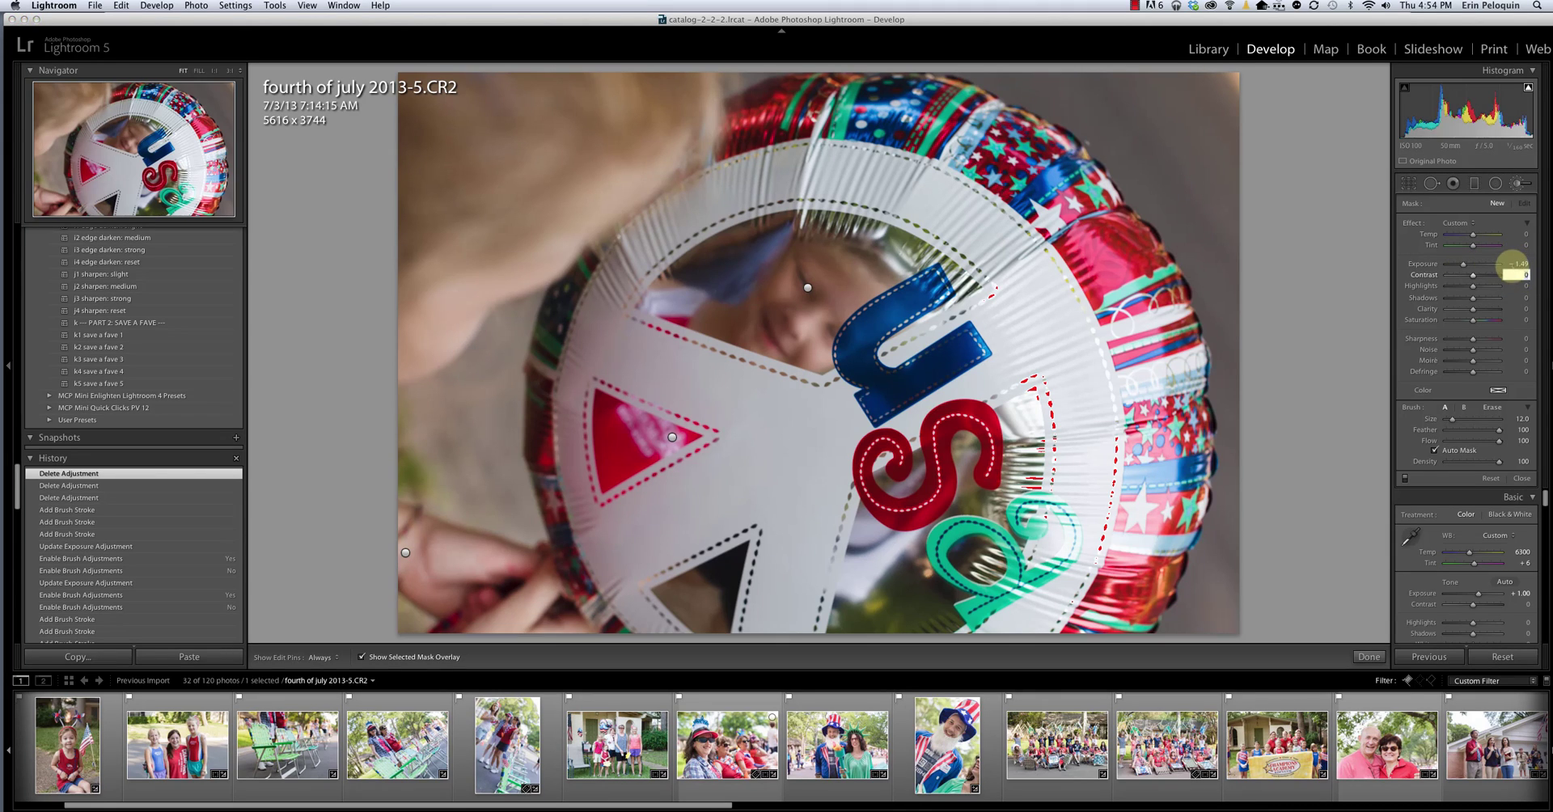
click(1512, 264)
text(-1)
key(Return)
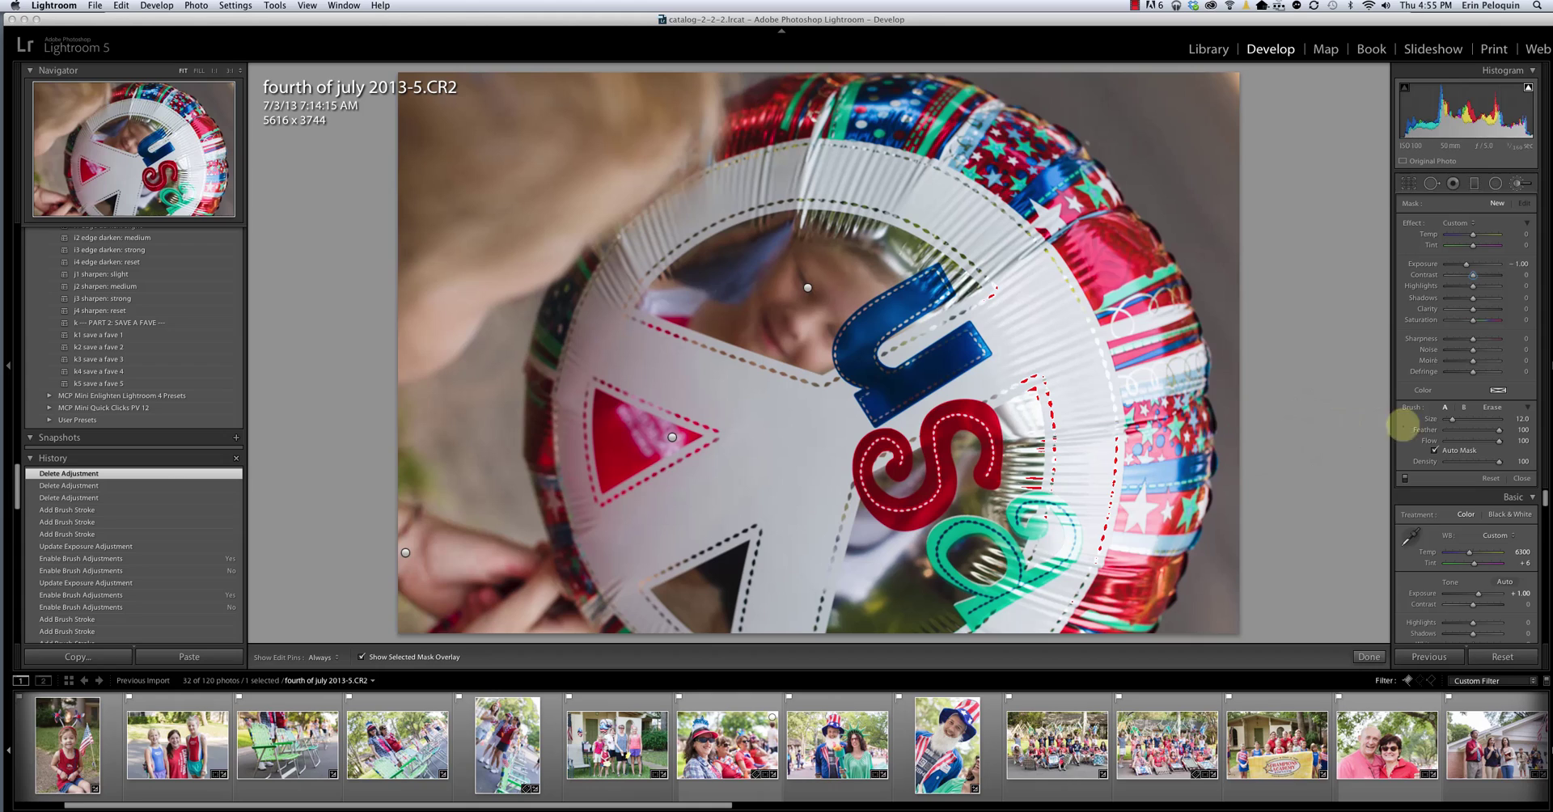
At flow 32, paint a darkening stroke down the balloon's right rim and show the mask overlay.
click(1461, 441)
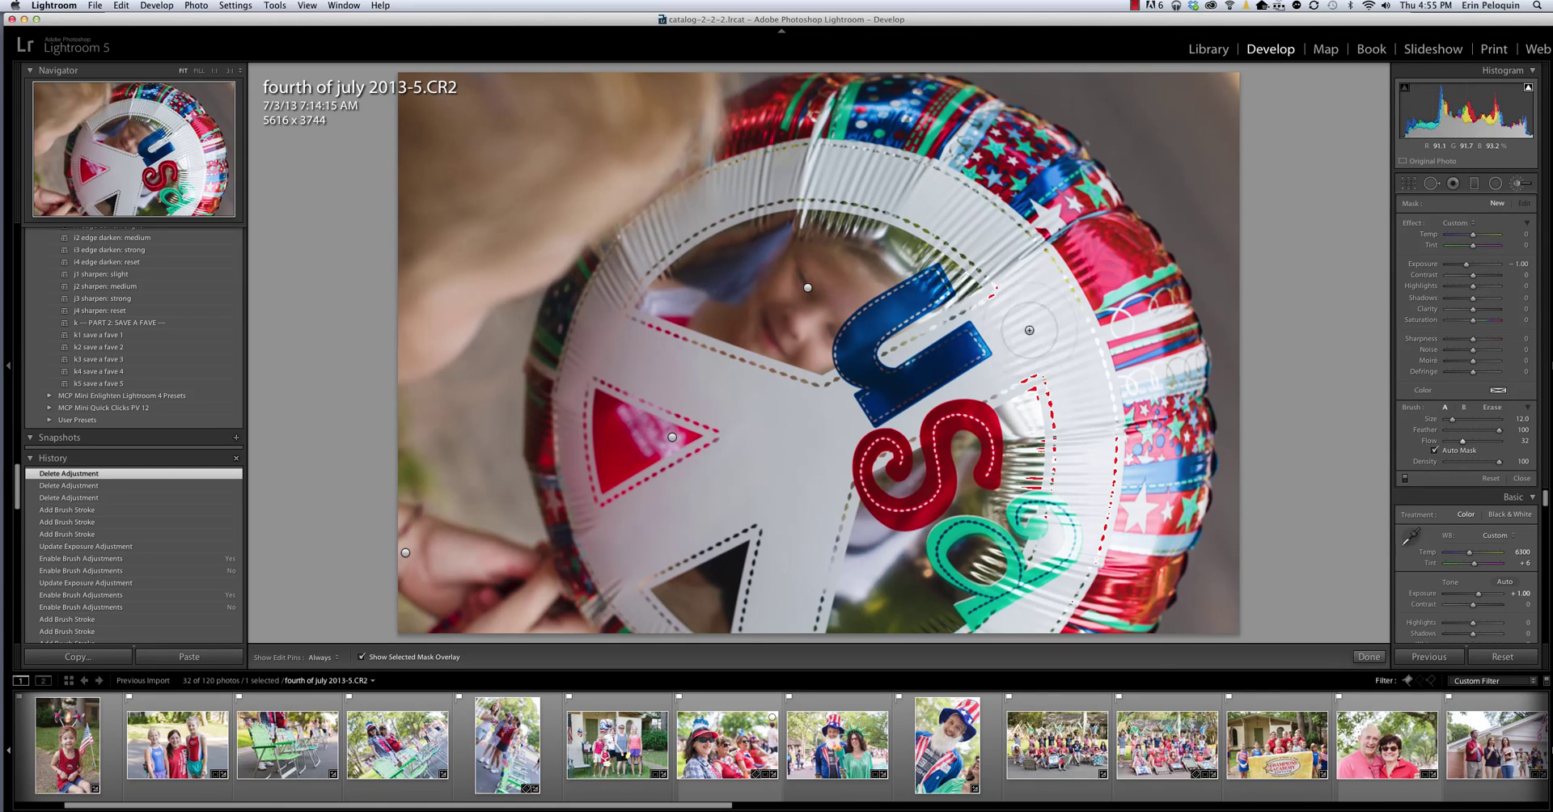
key(o)
mouse_move(1022, 280)
mouse_down()
mouse_move(1083, 429)
mouse_move(1080, 518)
mouse_move(1075, 546)
mouse_move(990, 649)
mouse_up()
key(h)
key(o)
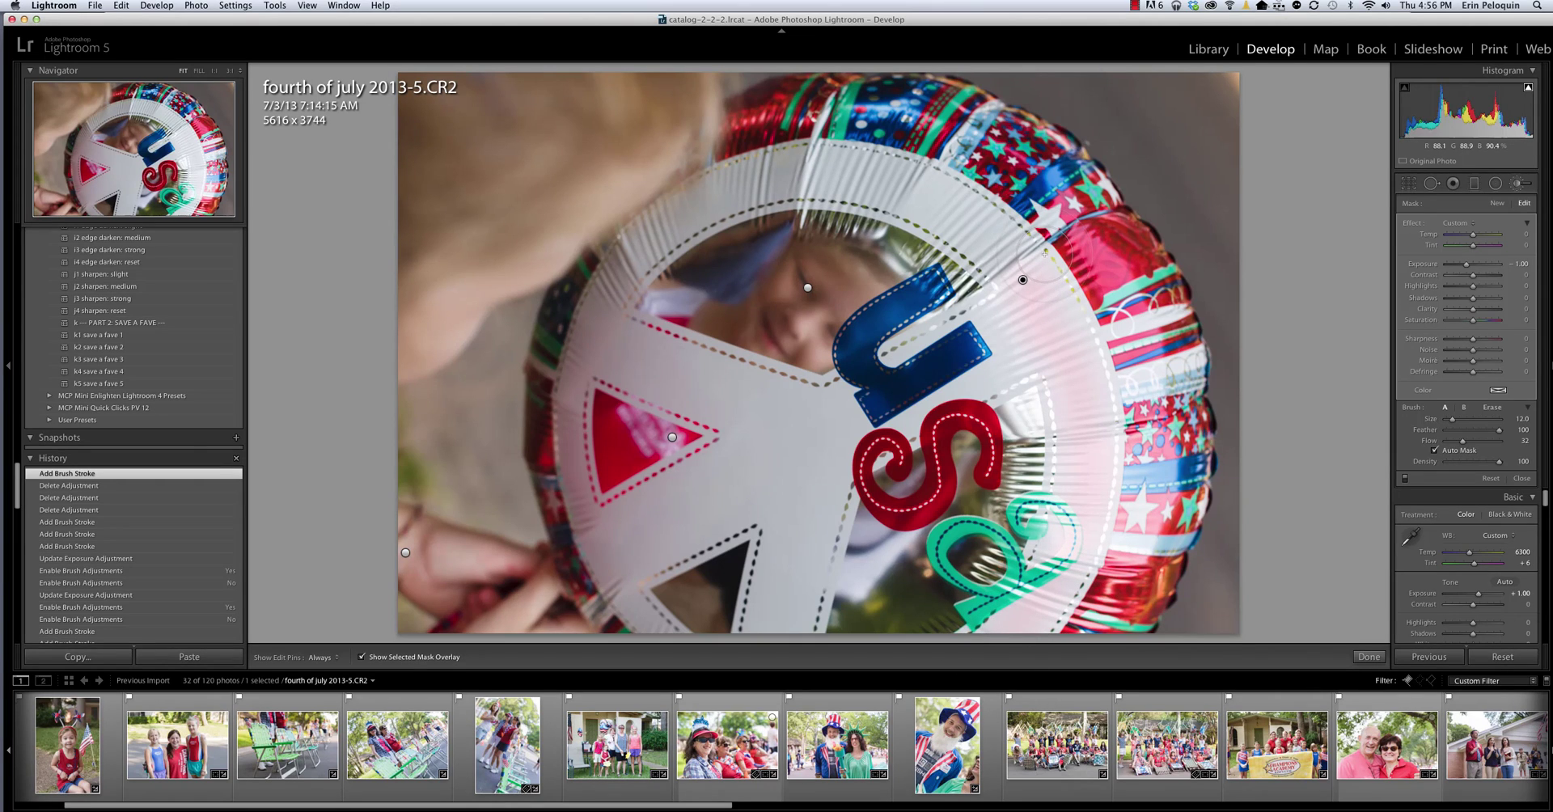
Add several more -1.00 exposure strokes and a dab along the balloon's right-side white rim.
key(h)
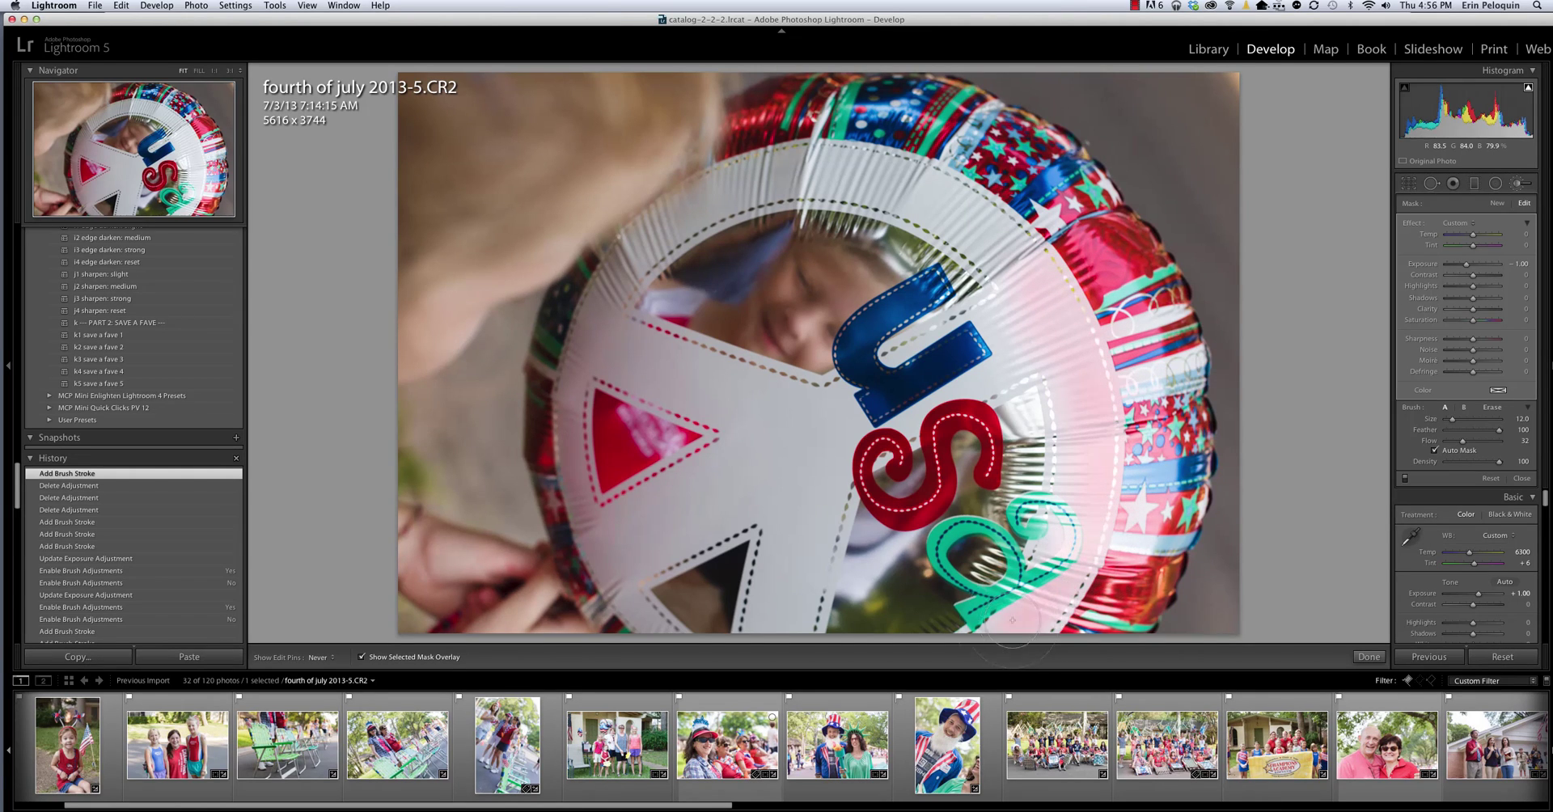
mouse_move(1062, 600)
mouse_down()
mouse_move(1079, 513)
mouse_move(1051, 409)
mouse_up()
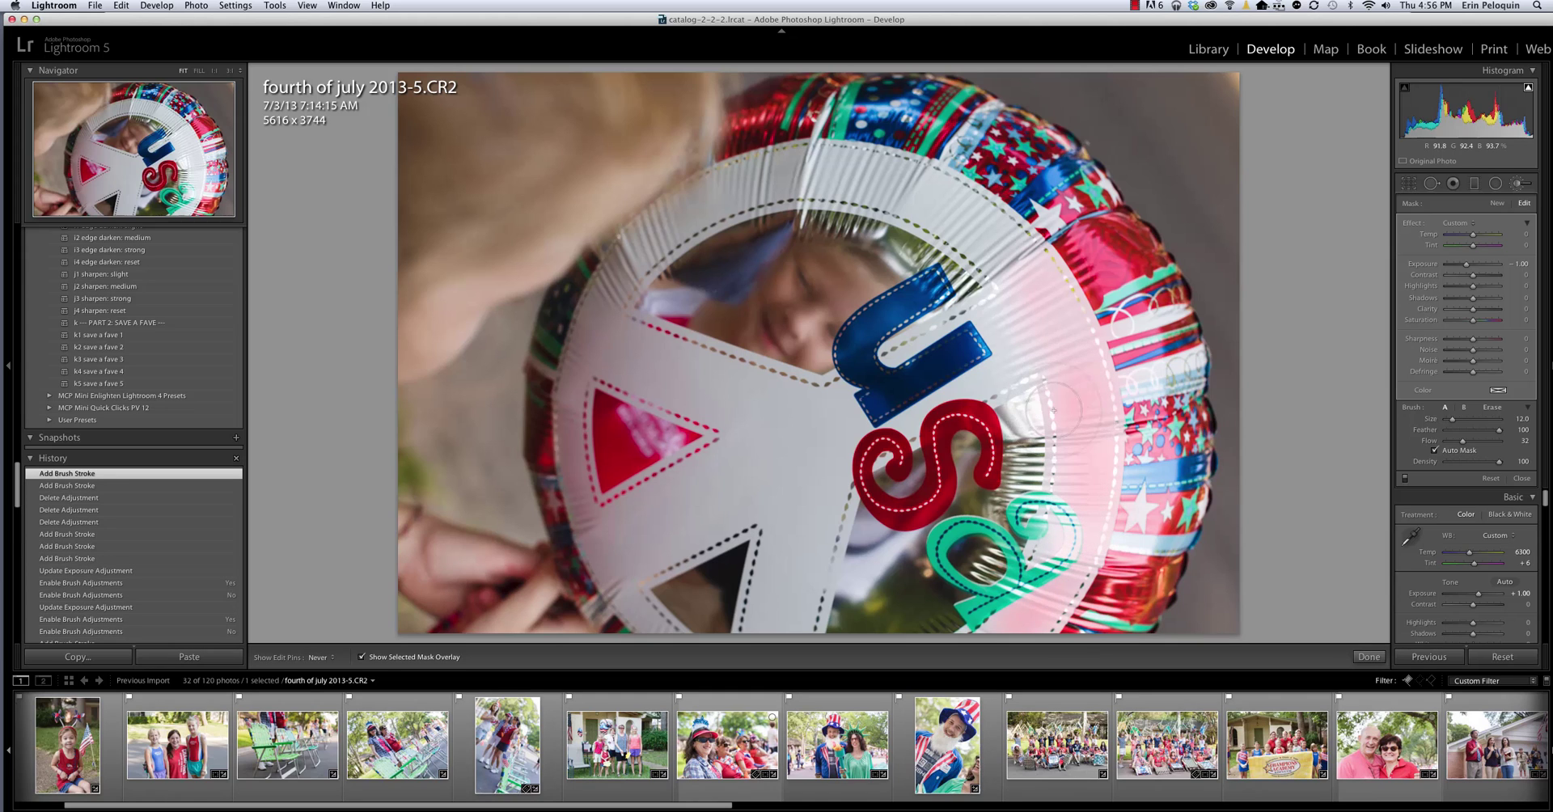
key(h)
mouse_move(1049, 299)
mouse_down()
mouse_move(1122, 386)
mouse_move(1094, 447)
mouse_move(1094, 533)
mouse_up()
key(h)
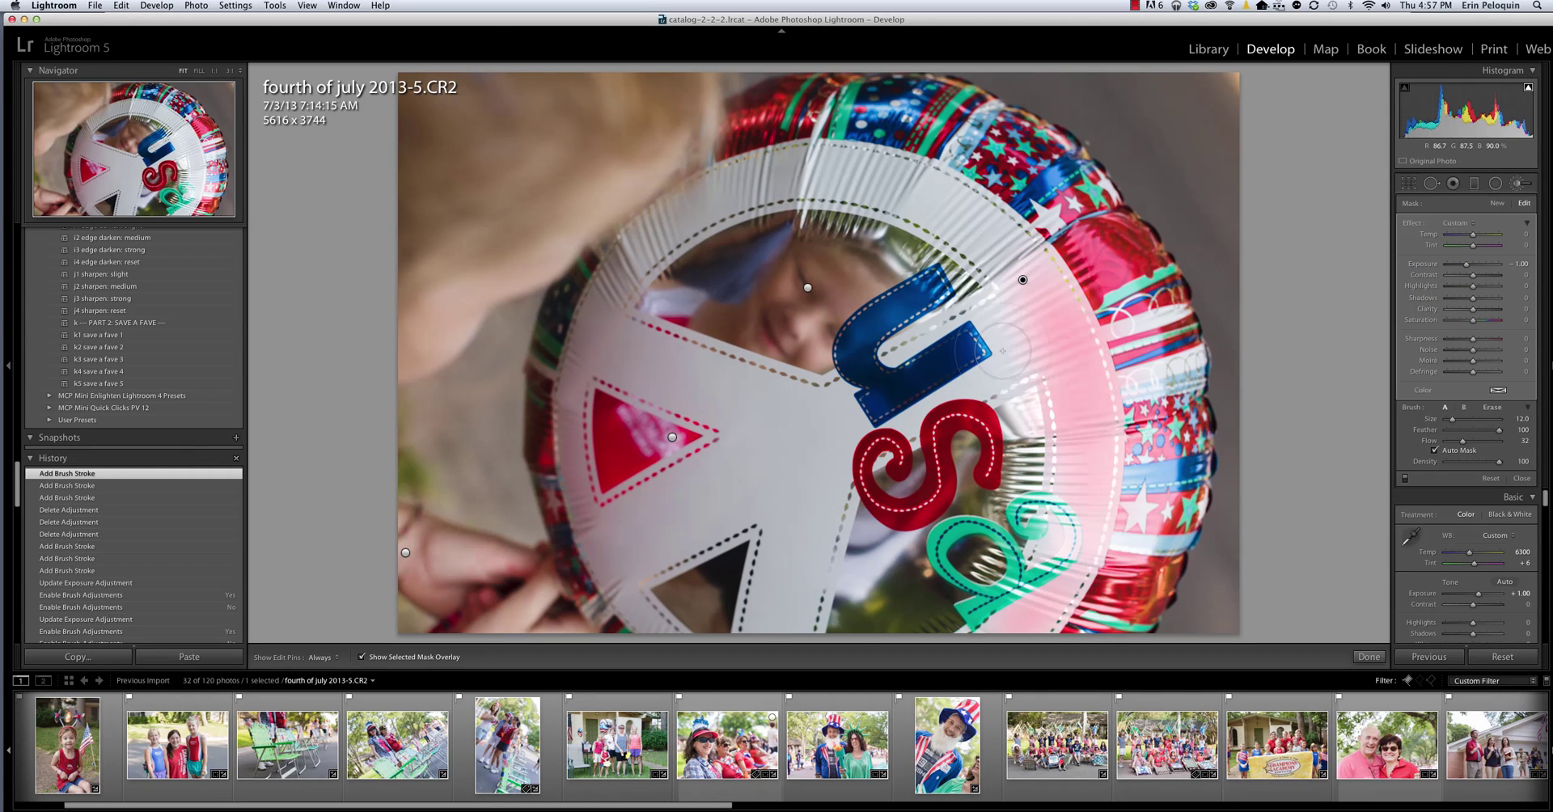
click(1001, 310)
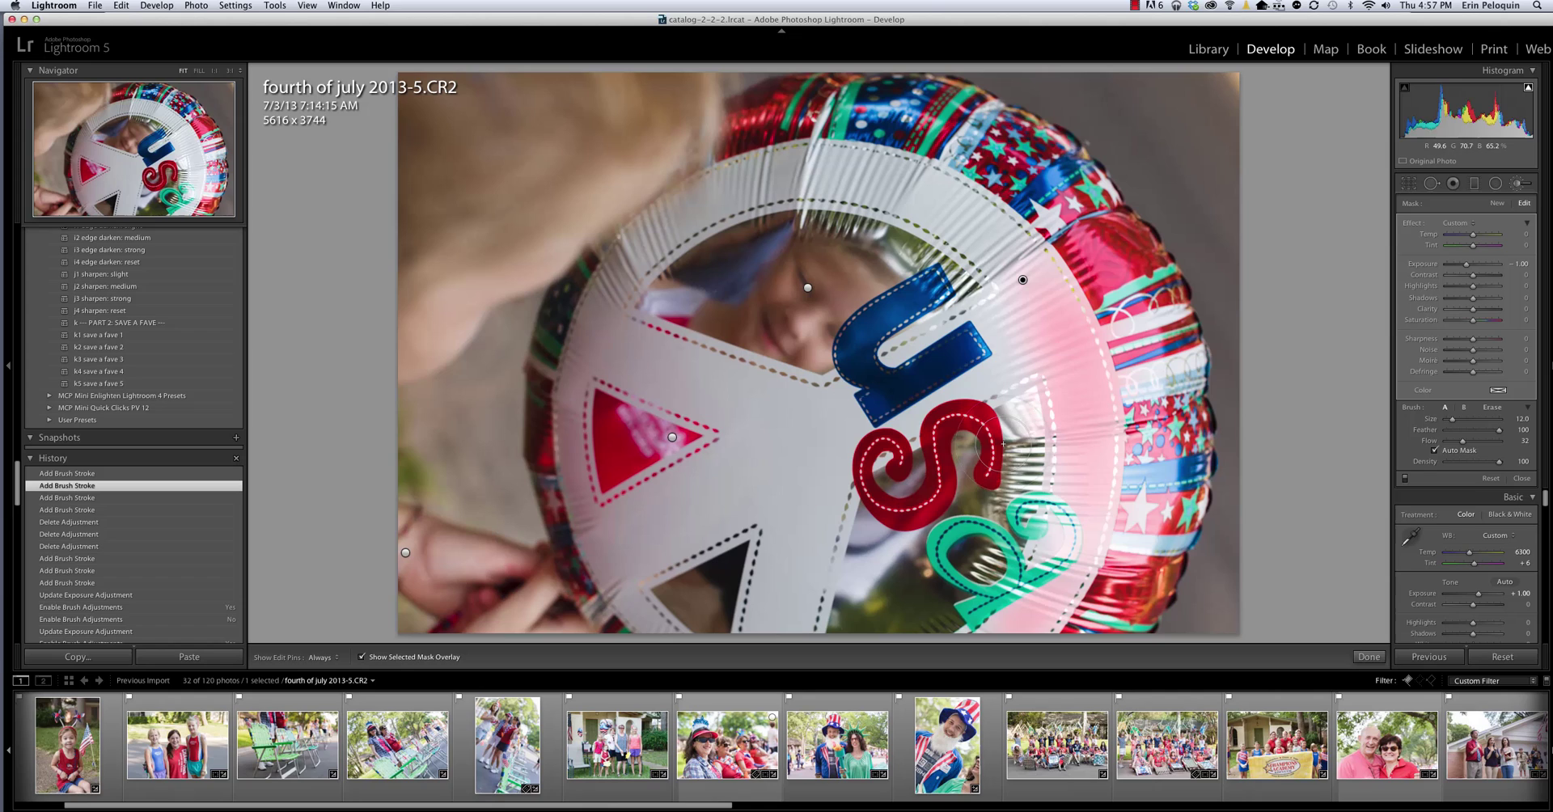
key(h)
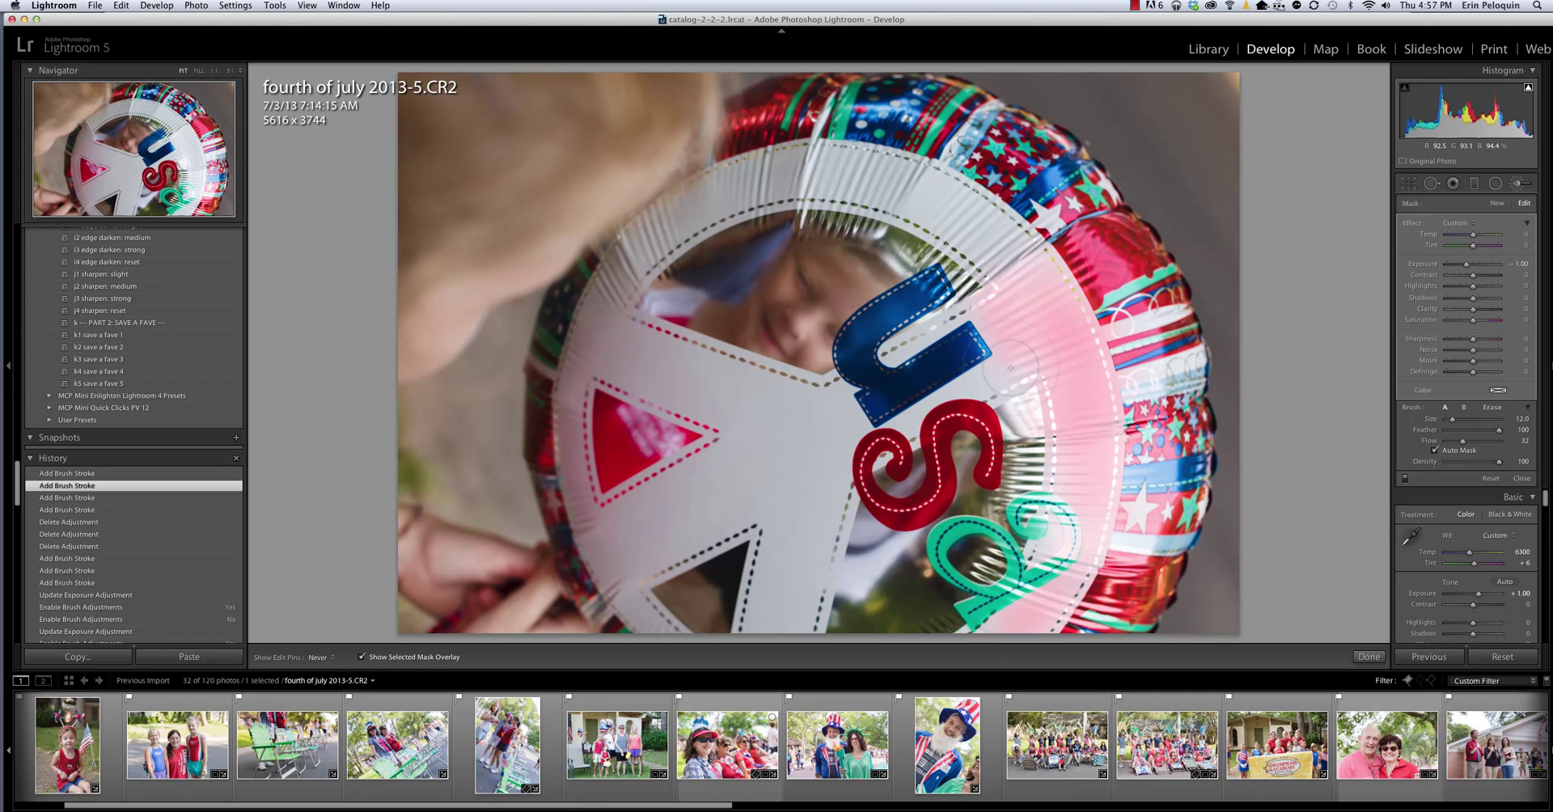
key(h)
key(h)
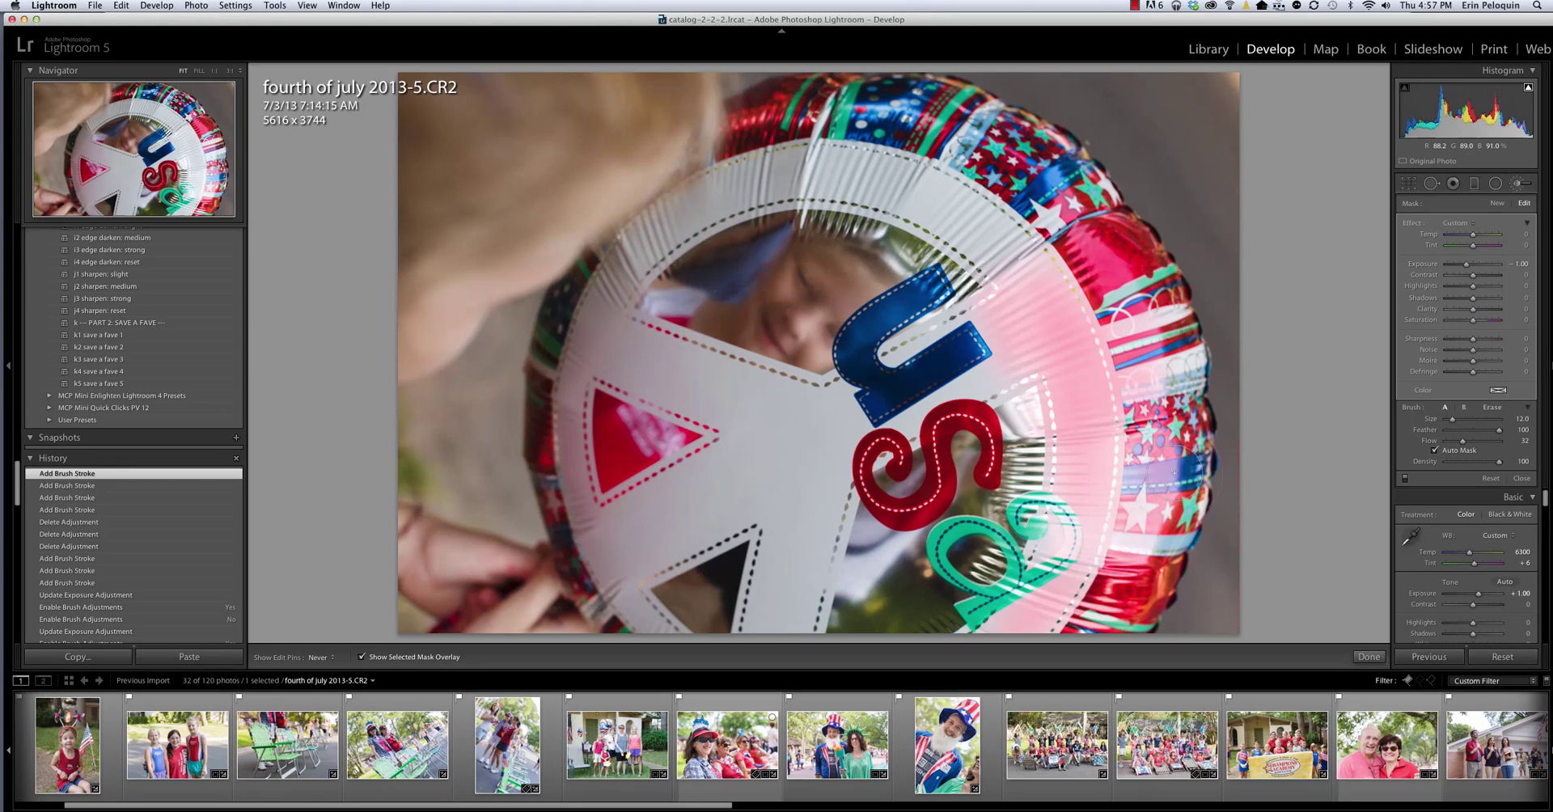
key(h)
drag(1111, 466, 1114, 496)
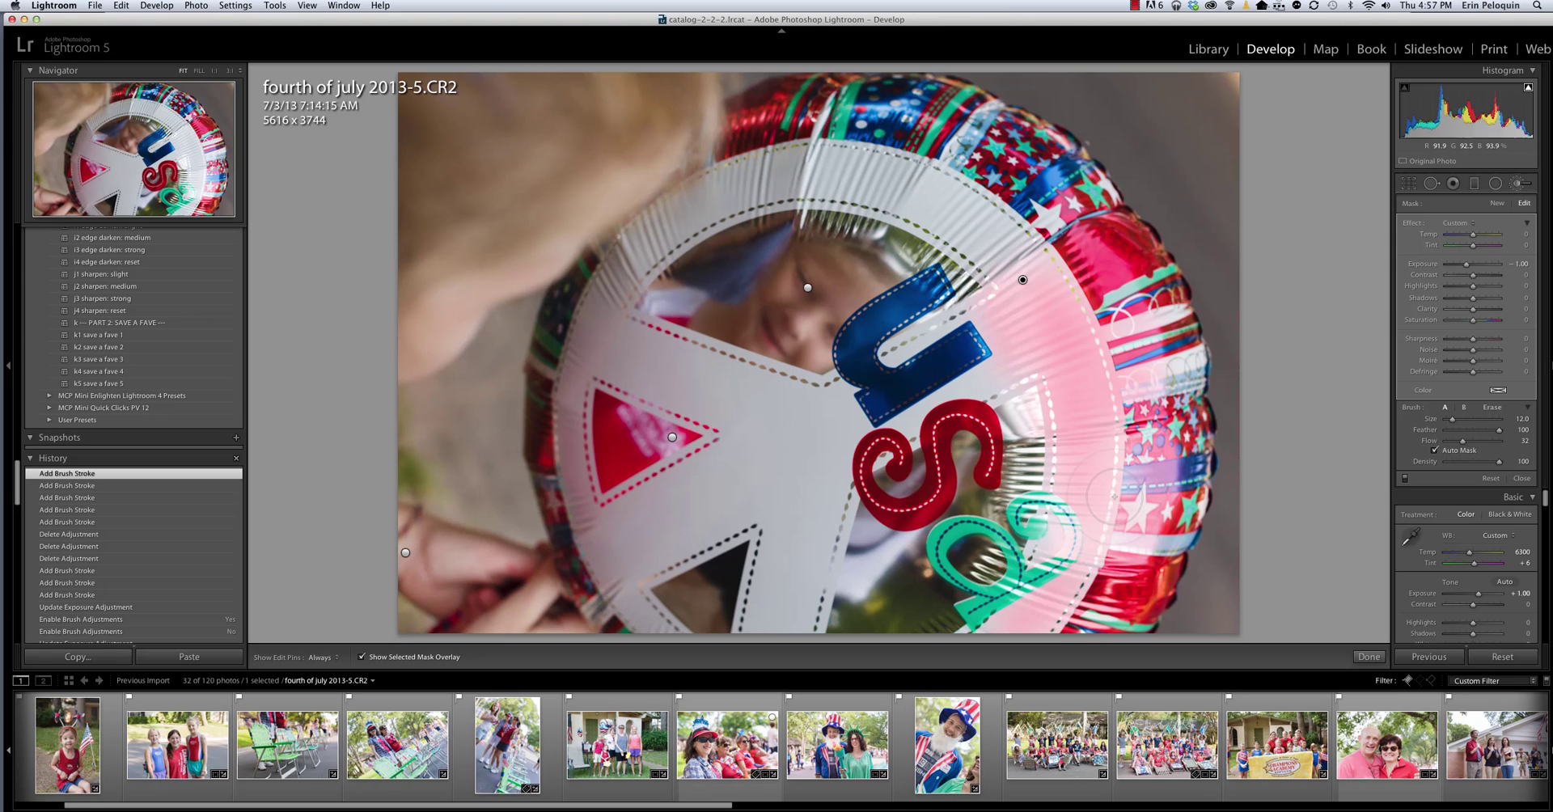
Turn off the mask overlay to review the darkened right side of the balloon.
key(o)
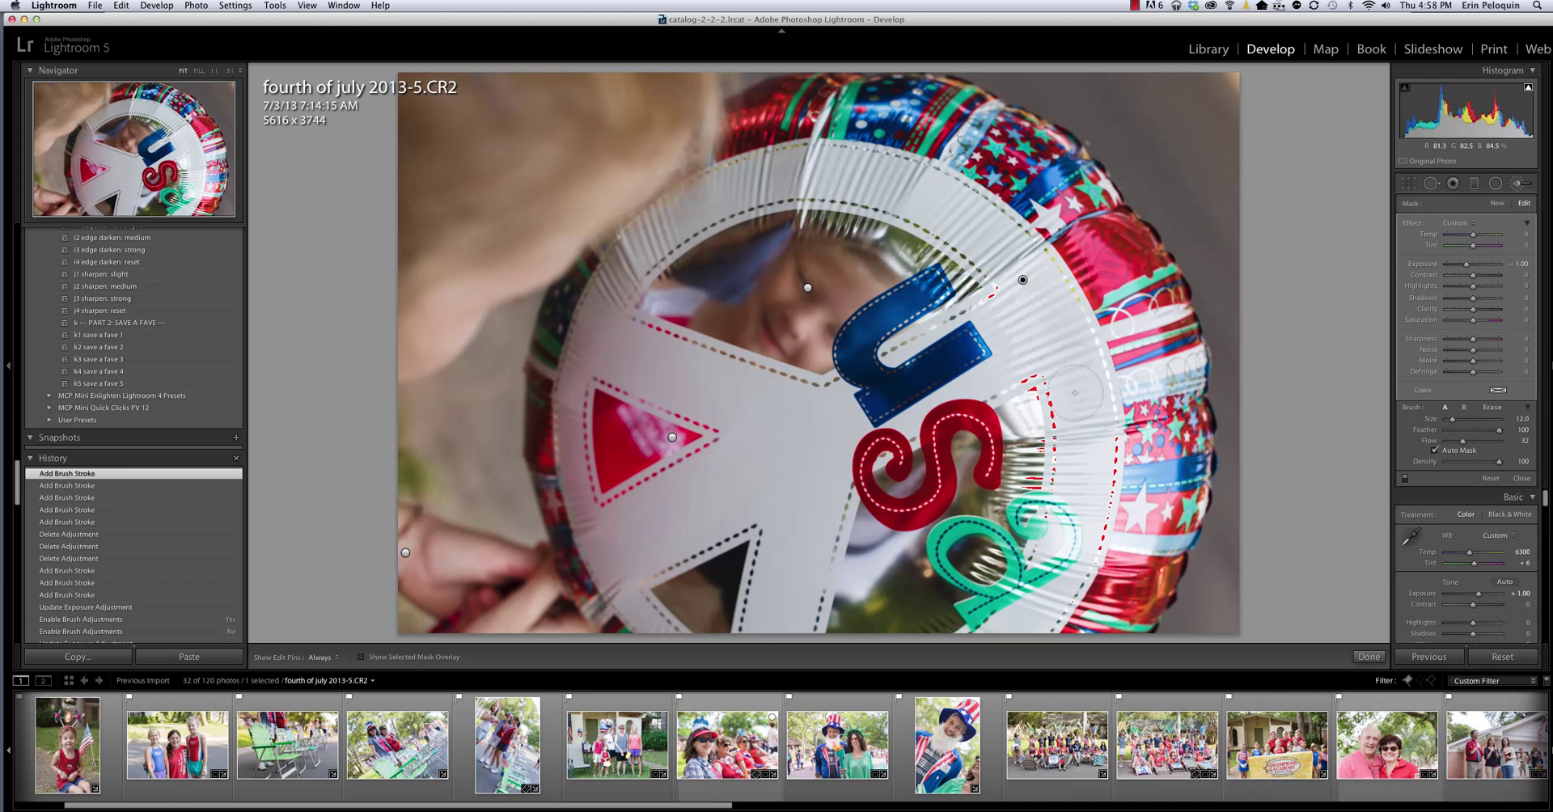
click(1018, 650)
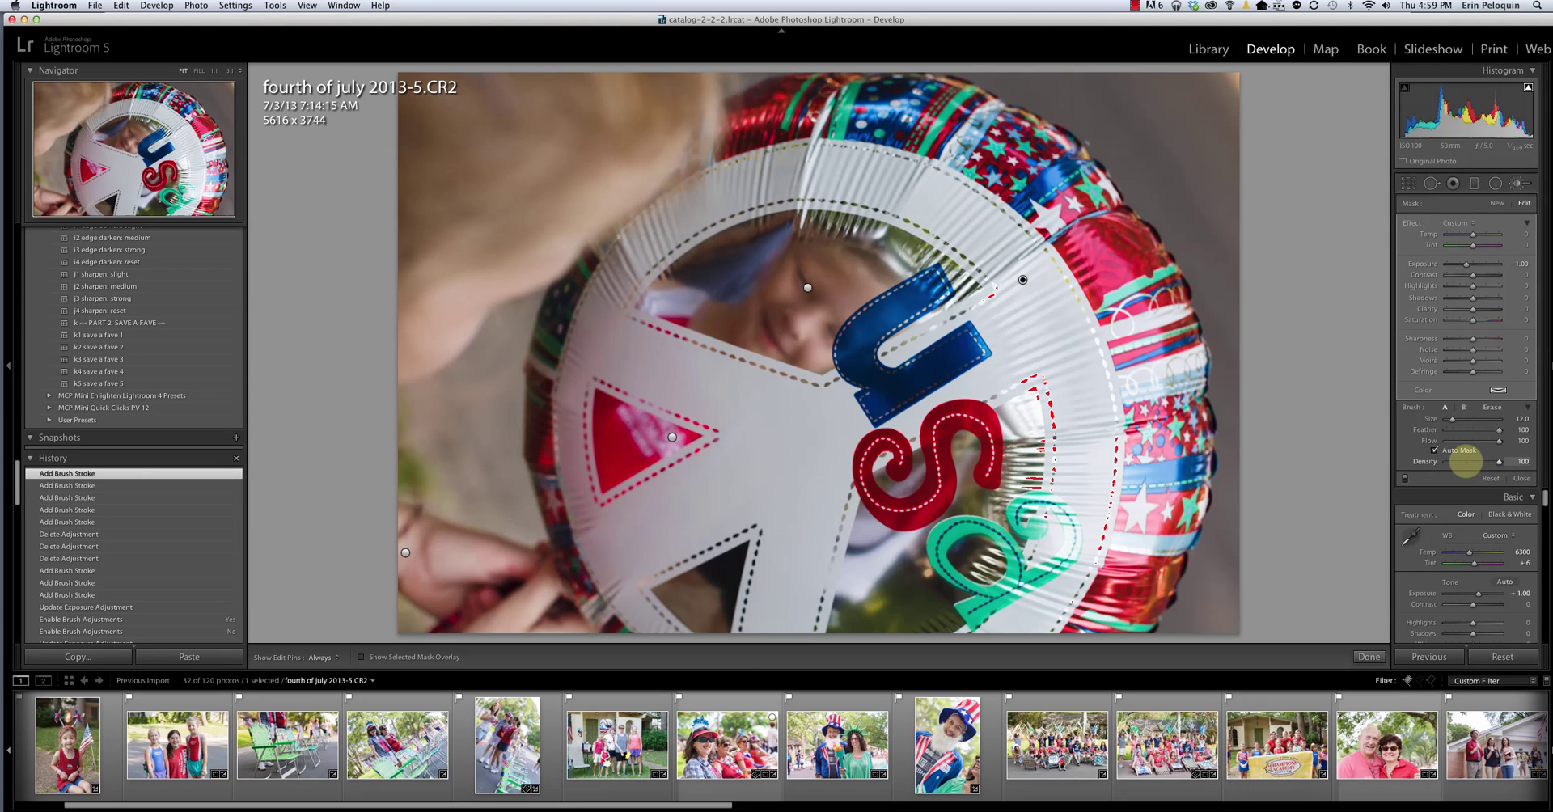
Lower the brush Density from 100 to about 49.
drag(1465, 461, 1470, 460)
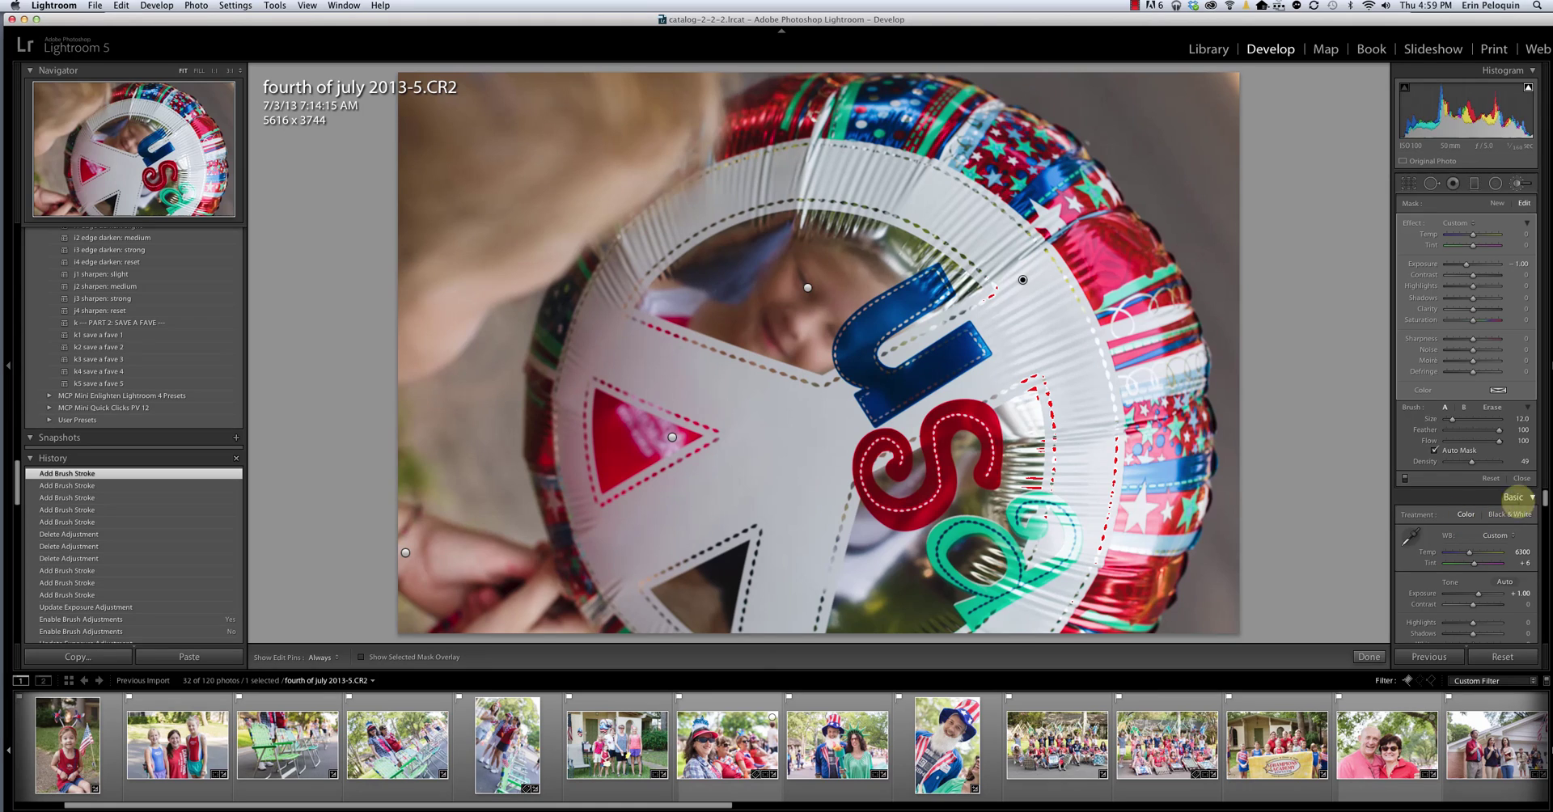
Reset brush Density to 100 and reselect the balloon-darkening adjustment's edit pin.
double_click(1471, 461)
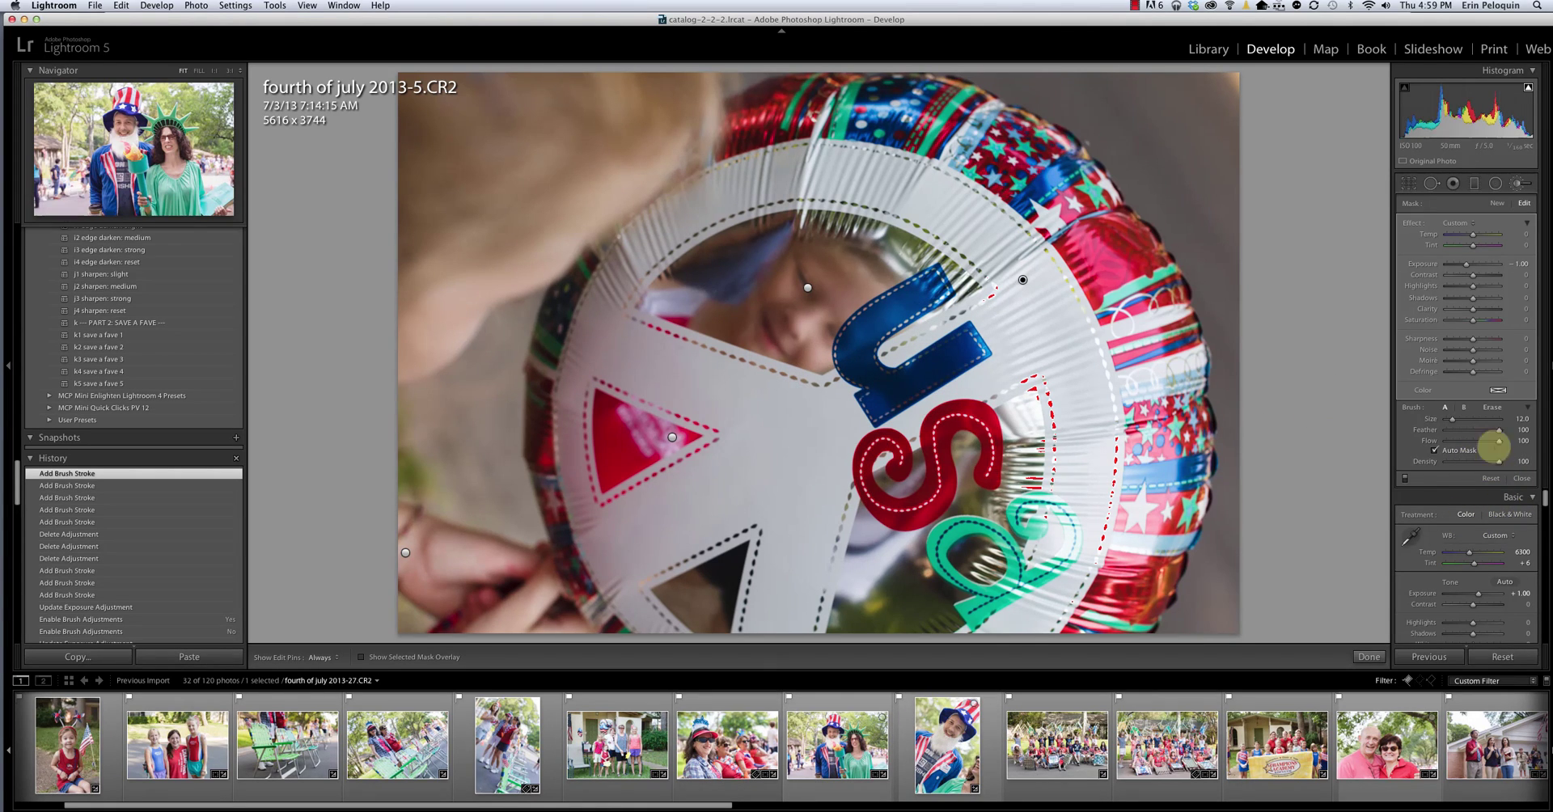
click(1496, 203)
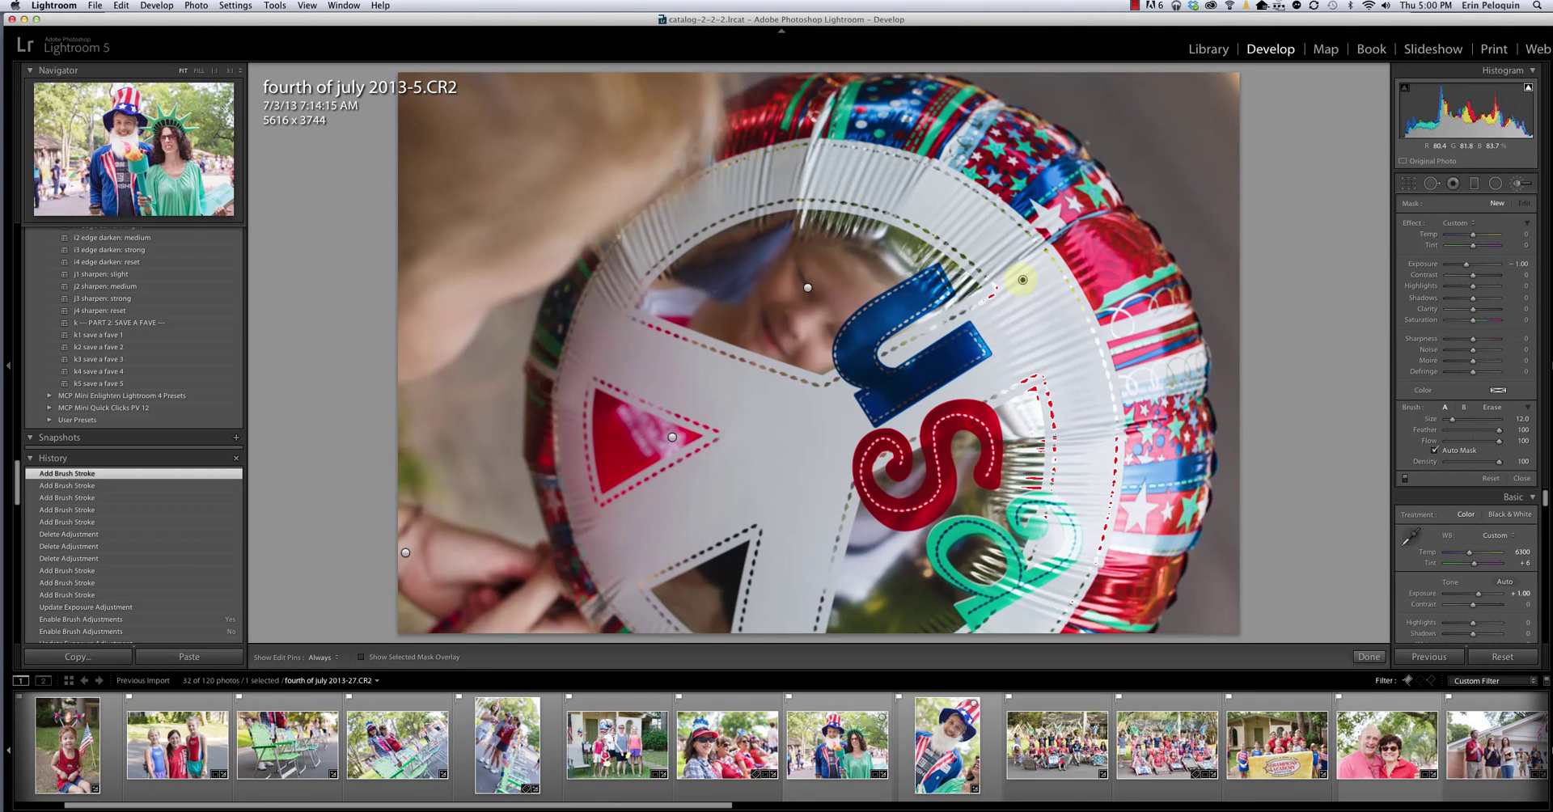
click(1020, 277)
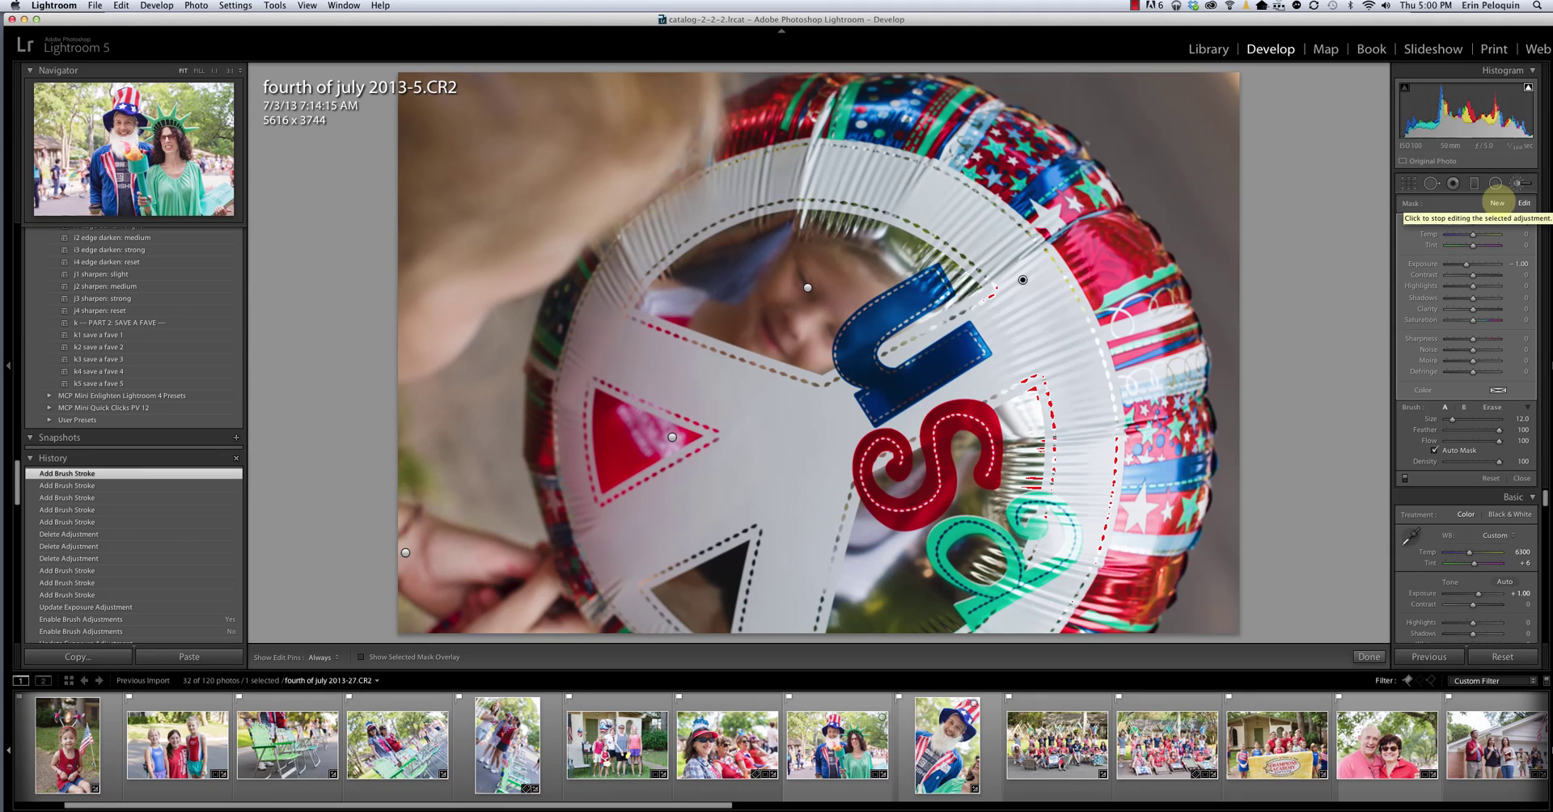
Start a new brush adjustment with Exposure 1.00 and Temp around -13.
click(1497, 202)
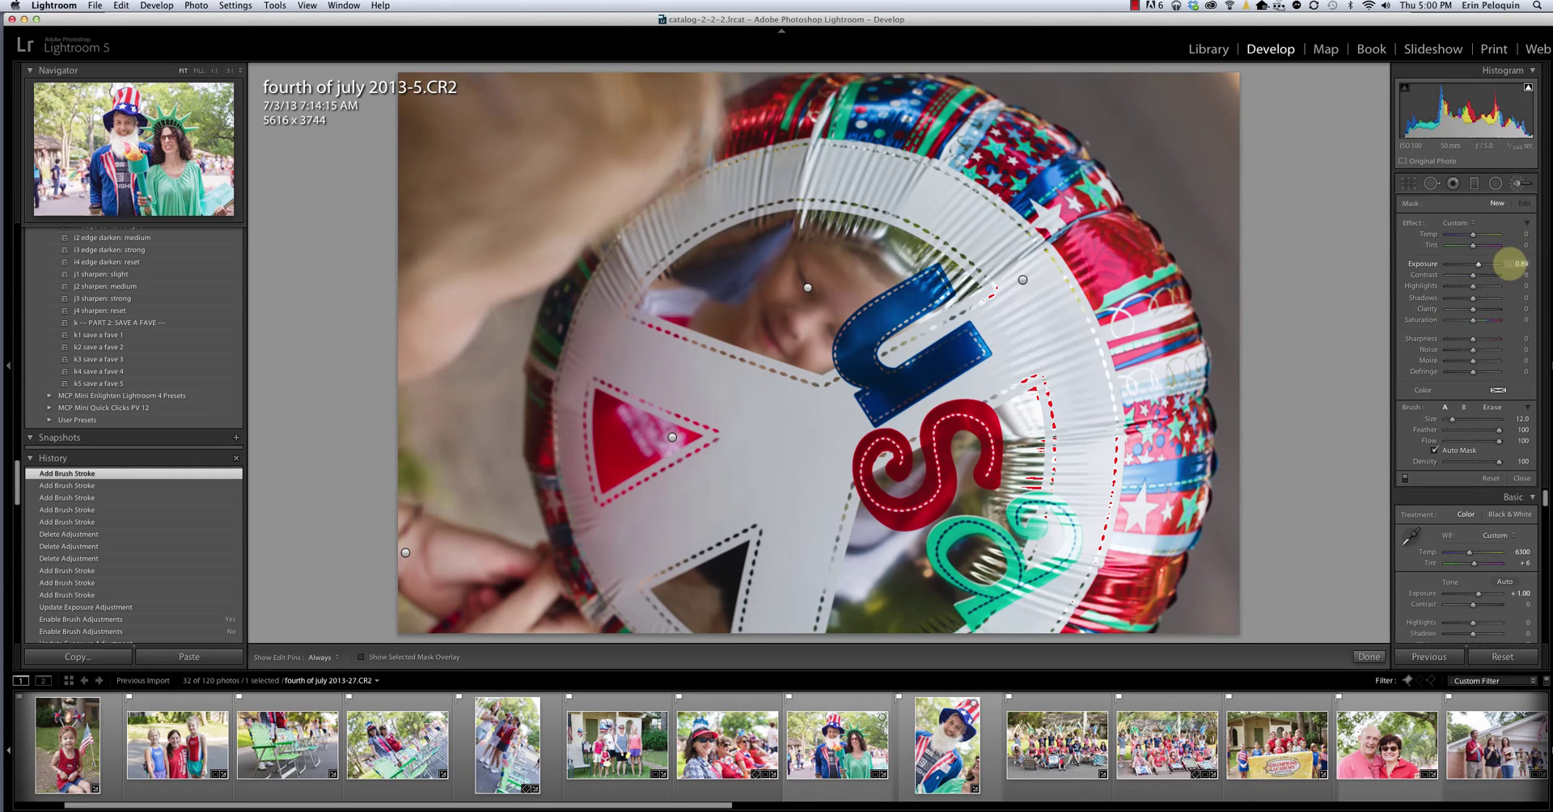
drag(1509, 263, 1544, 313)
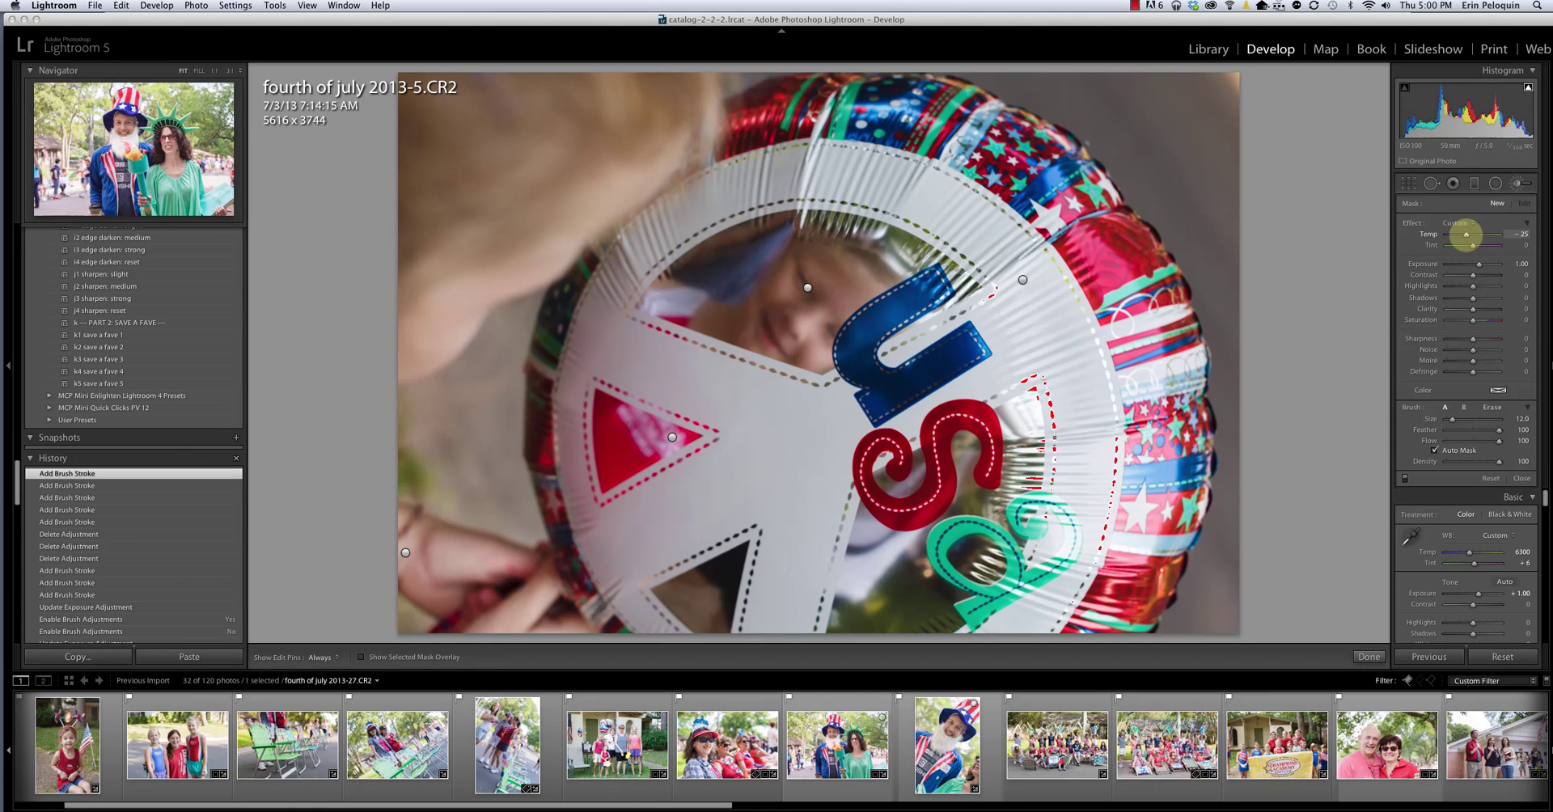
drag(1465, 234, 1468, 234)
drag(1469, 234, 1467, 245)
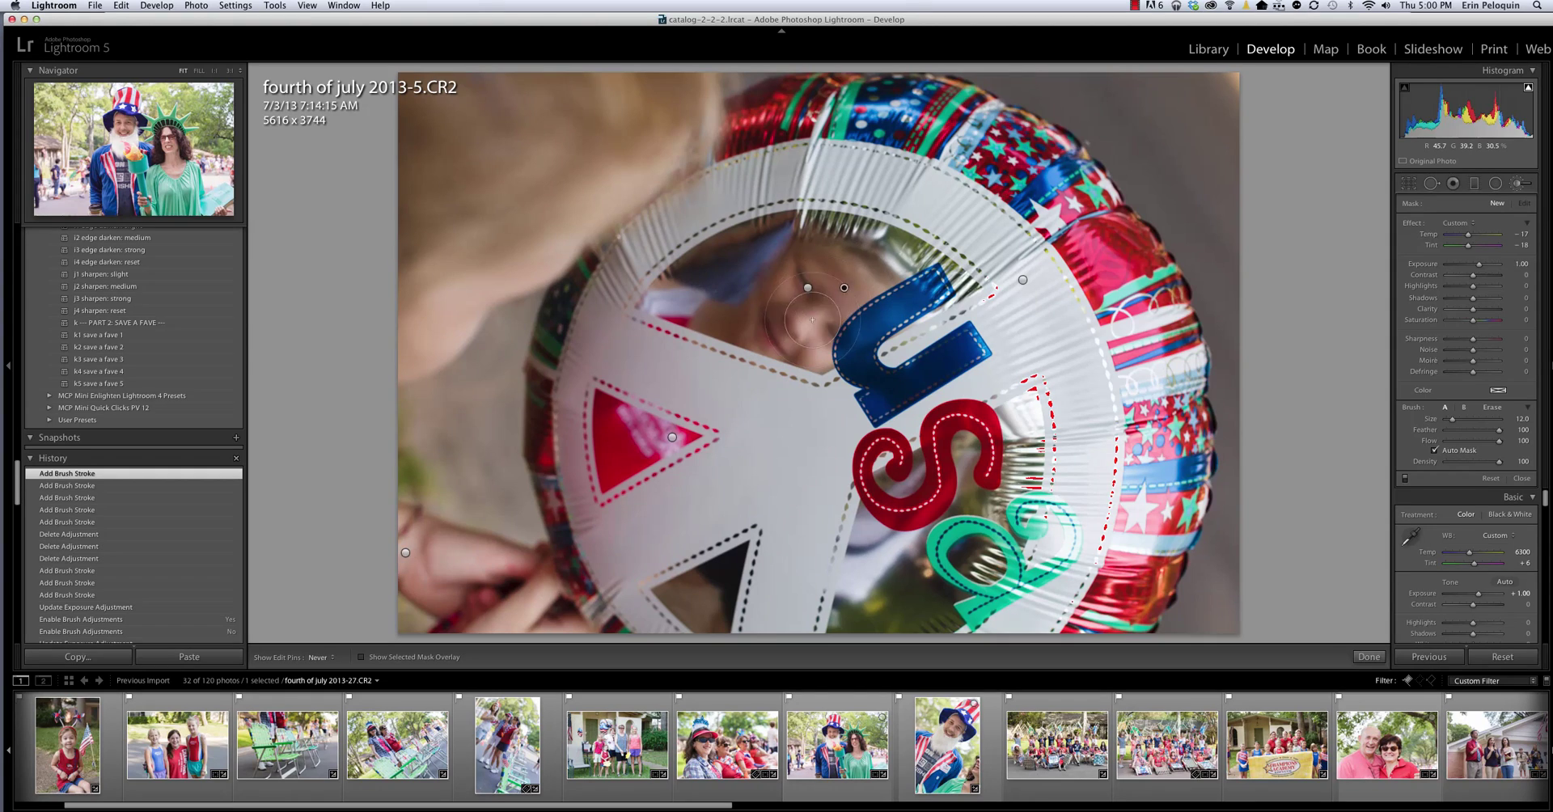
Brush the brighter, cooler adjustment across the child's face with edit pins hidden.
key(h)
mouse_move(844, 287)
mouse_down()
mouse_move(801, 314)
mouse_move(780, 296)
mouse_move(717, 320)
mouse_move(817, 344)
mouse_up()
key(h)
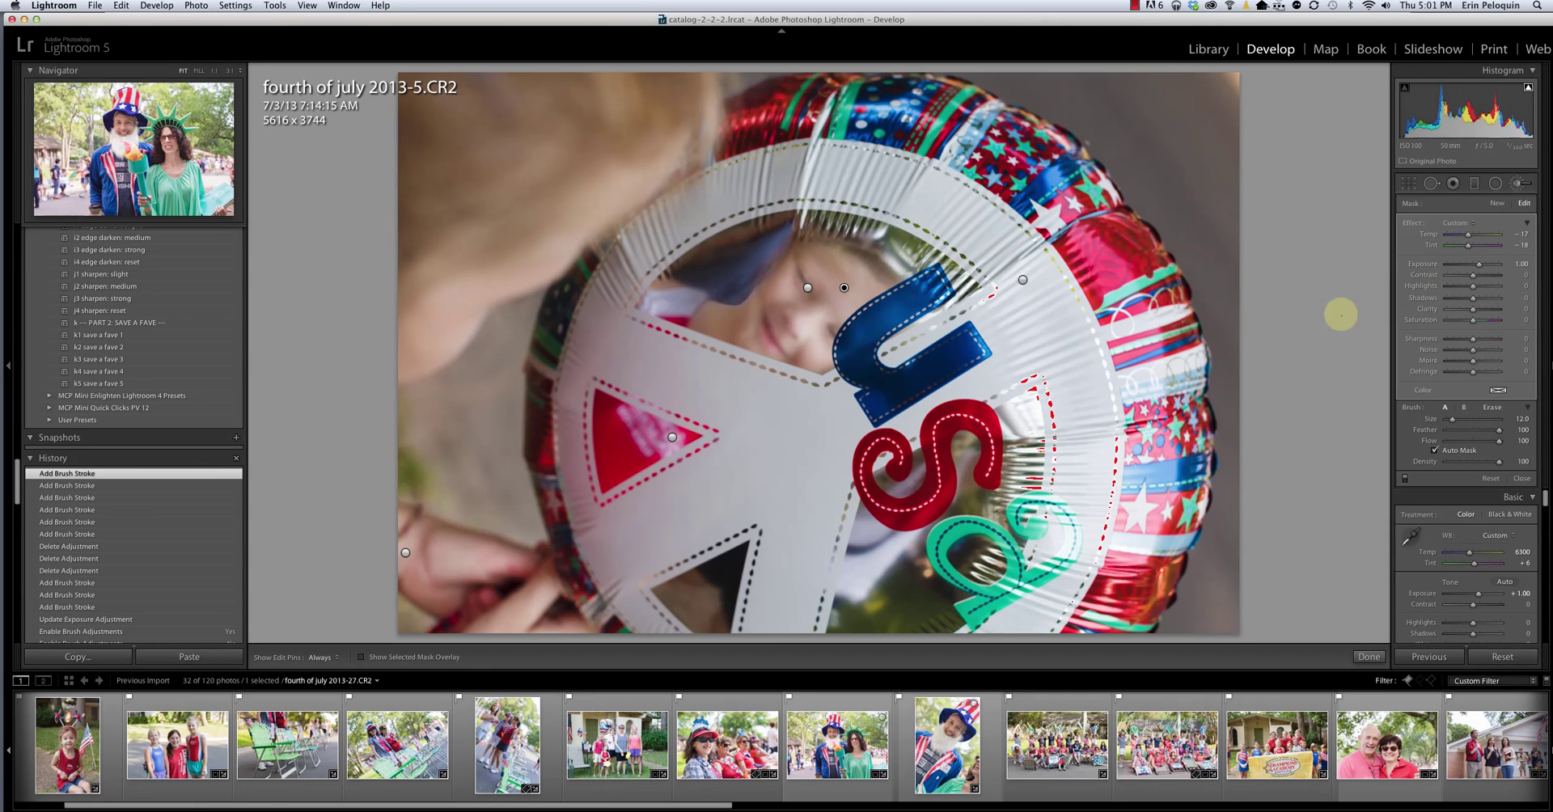
Drag the face pin left to ease exposure to about 0.75, then brush more onto the face.
click(843, 287)
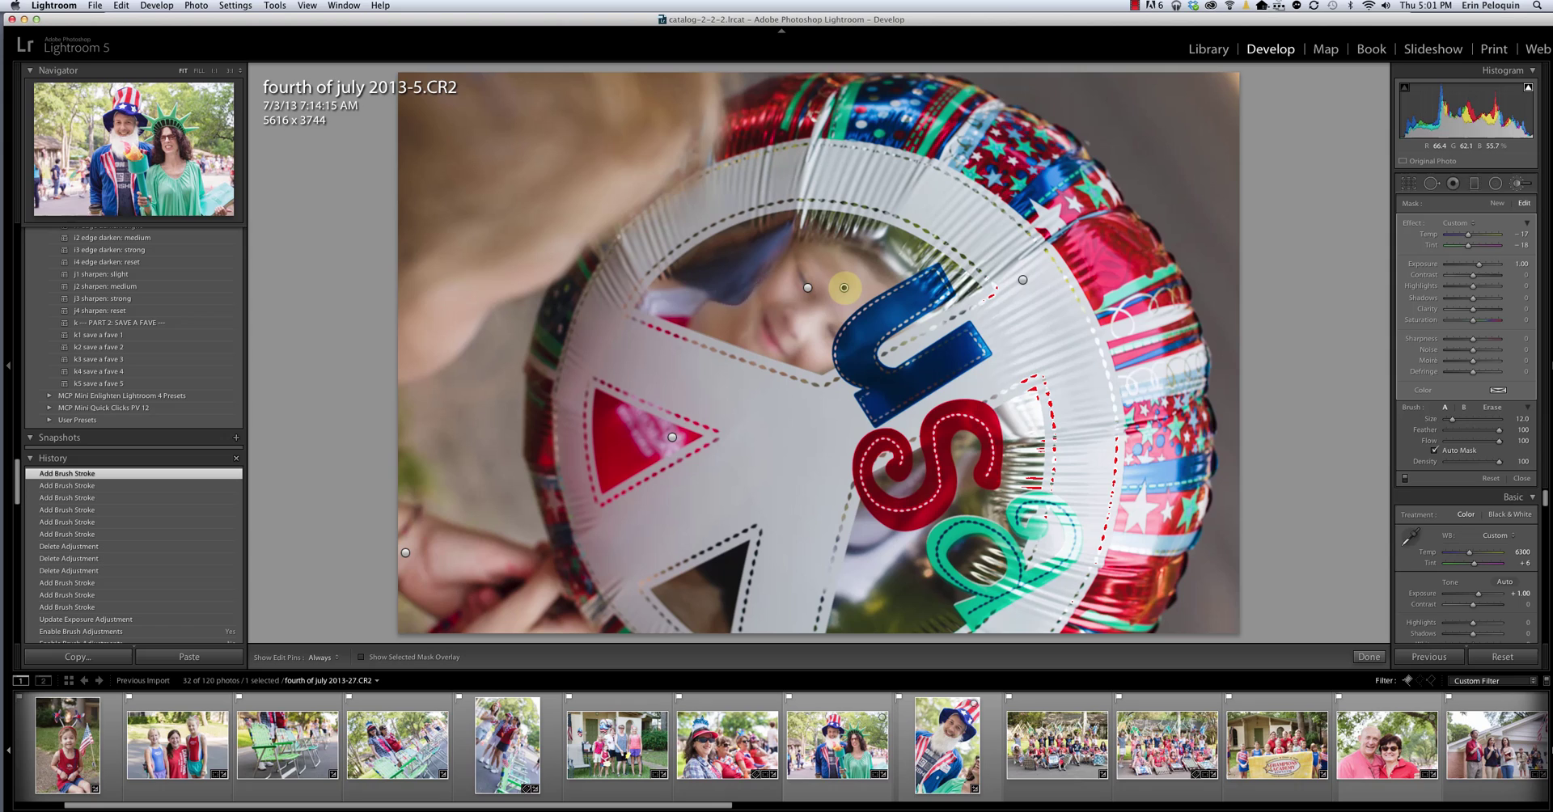
drag(843, 287, 834, 287)
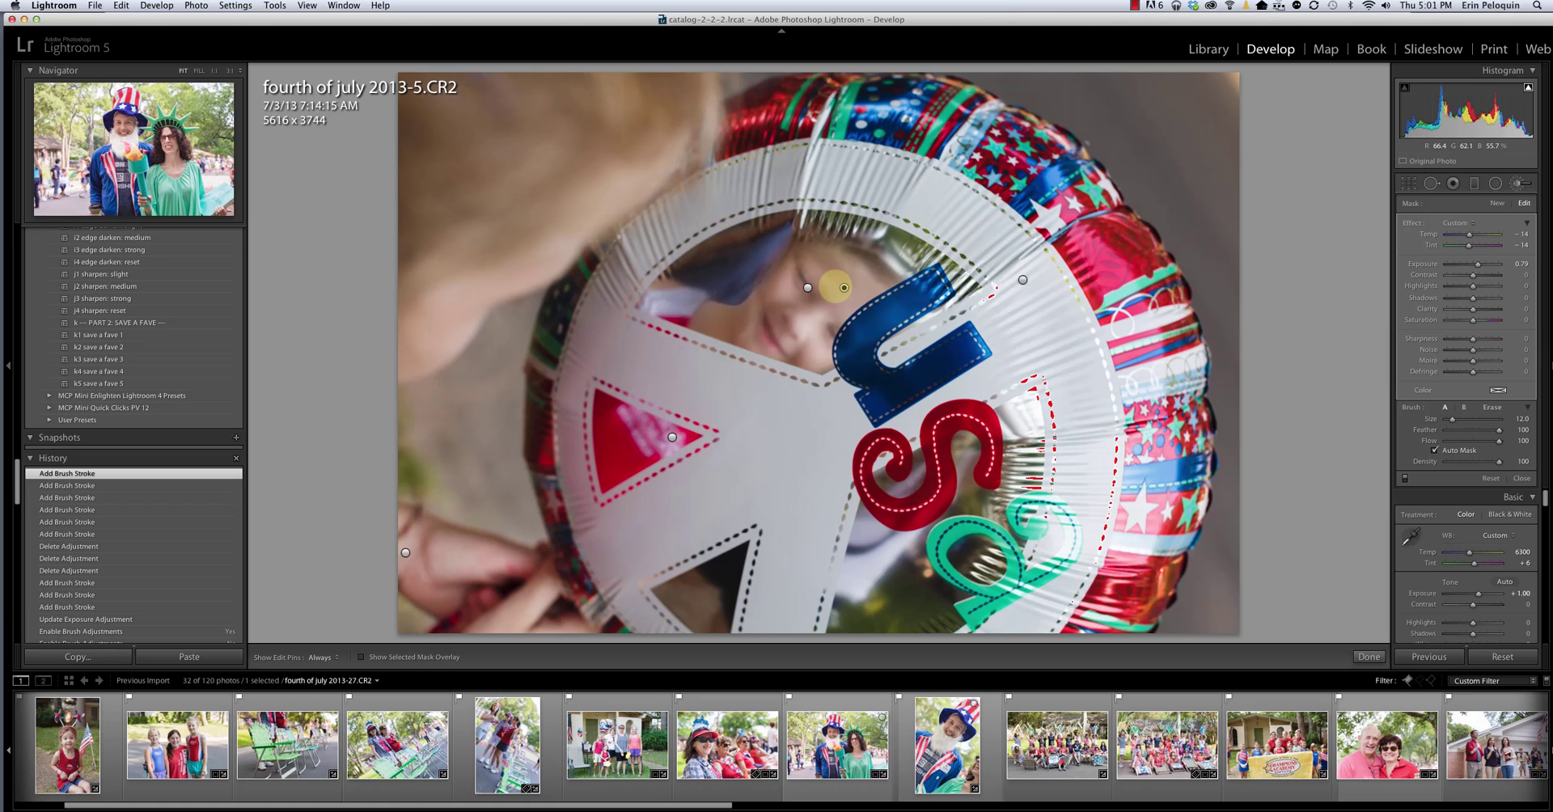
drag(834, 287, 833, 286)
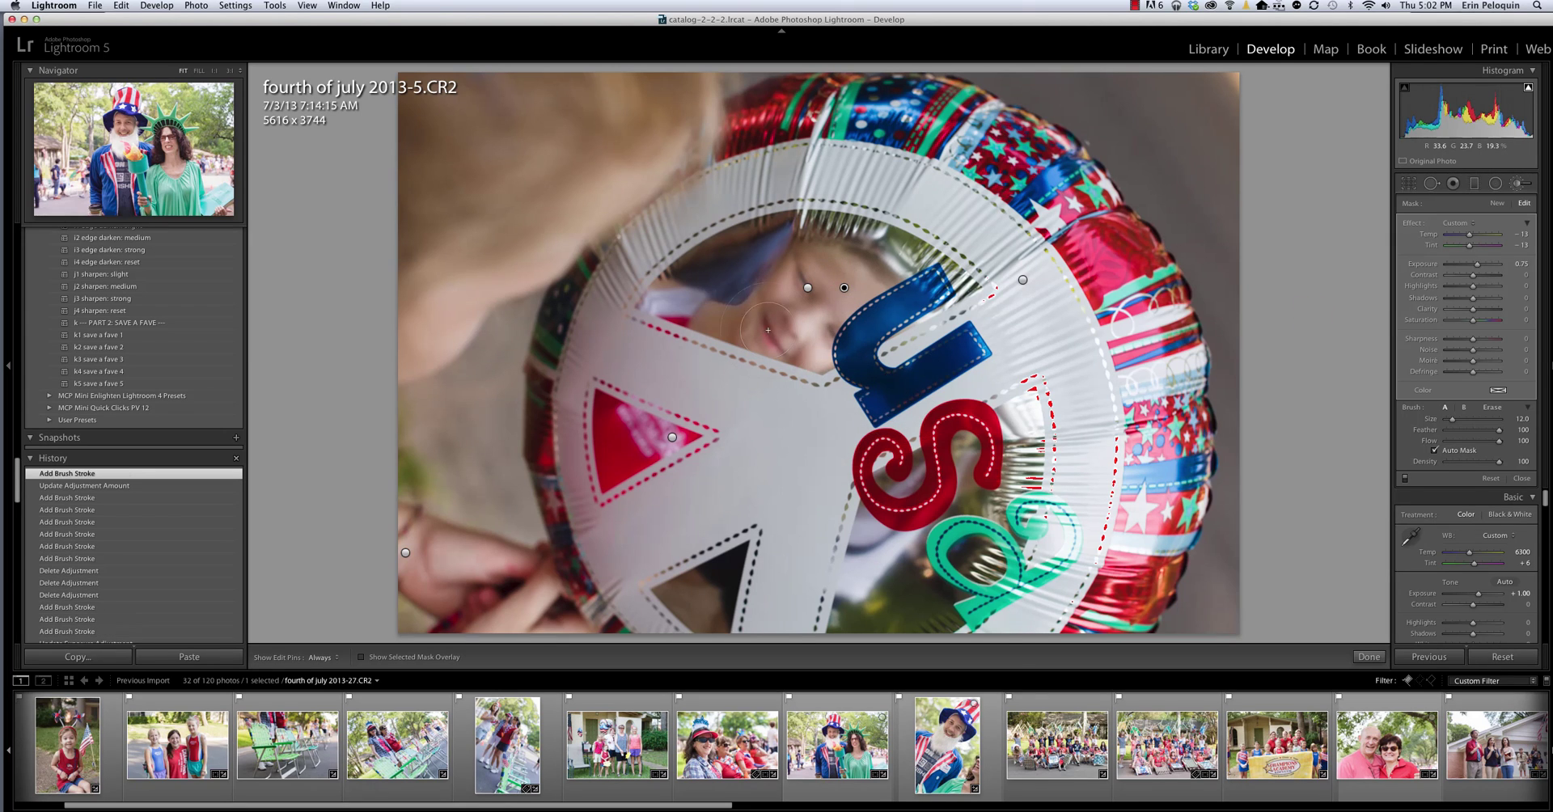
drag(849, 323, 769, 323)
Turn on the red mask overlay to see the painted face area.
key(o)
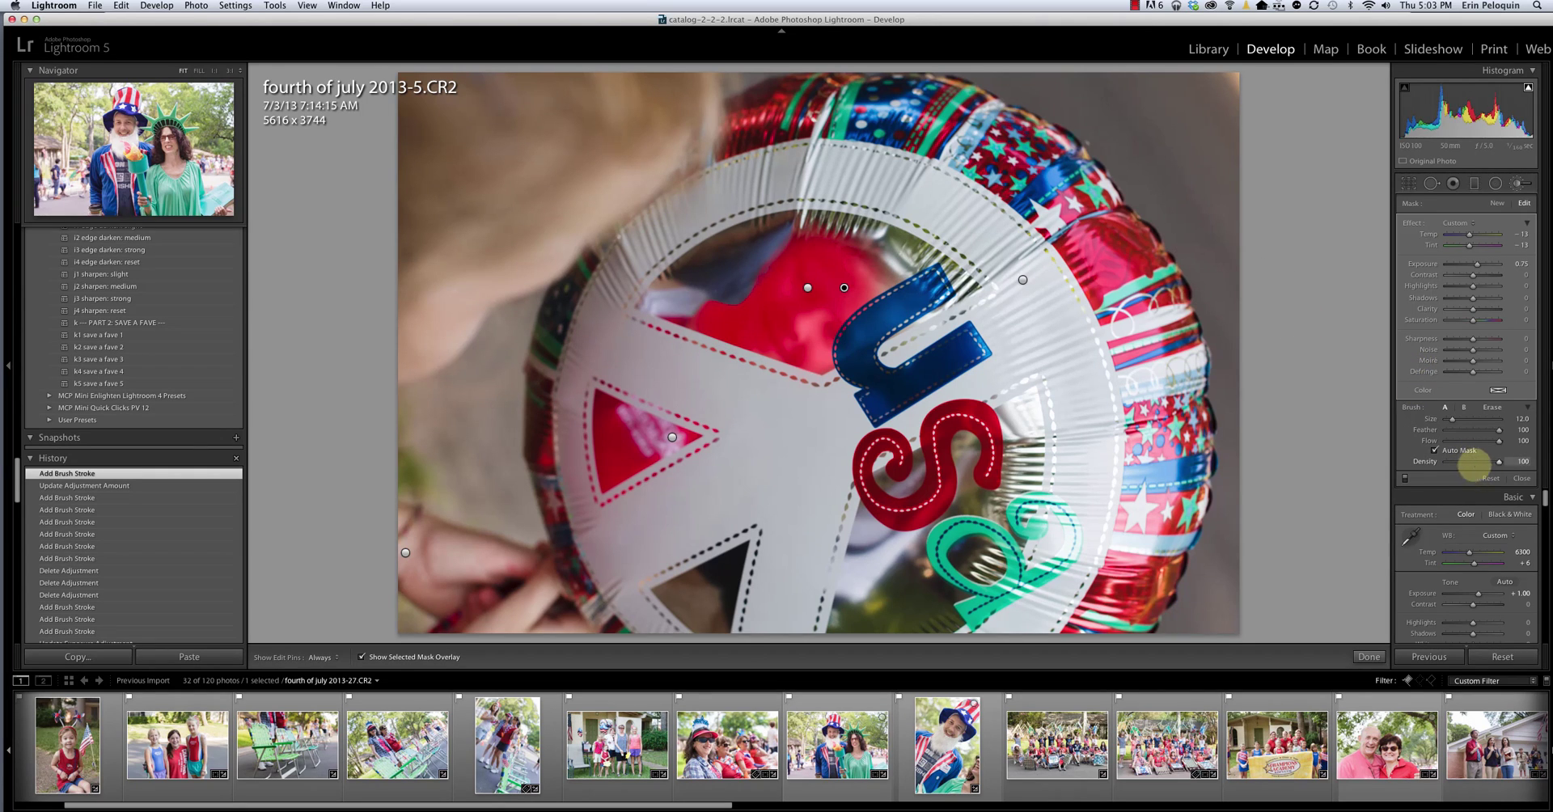
Set the face brush Density to 53, keeping Flow at 100, and hide the edit pins.
drag(1468, 461, 1473, 461)
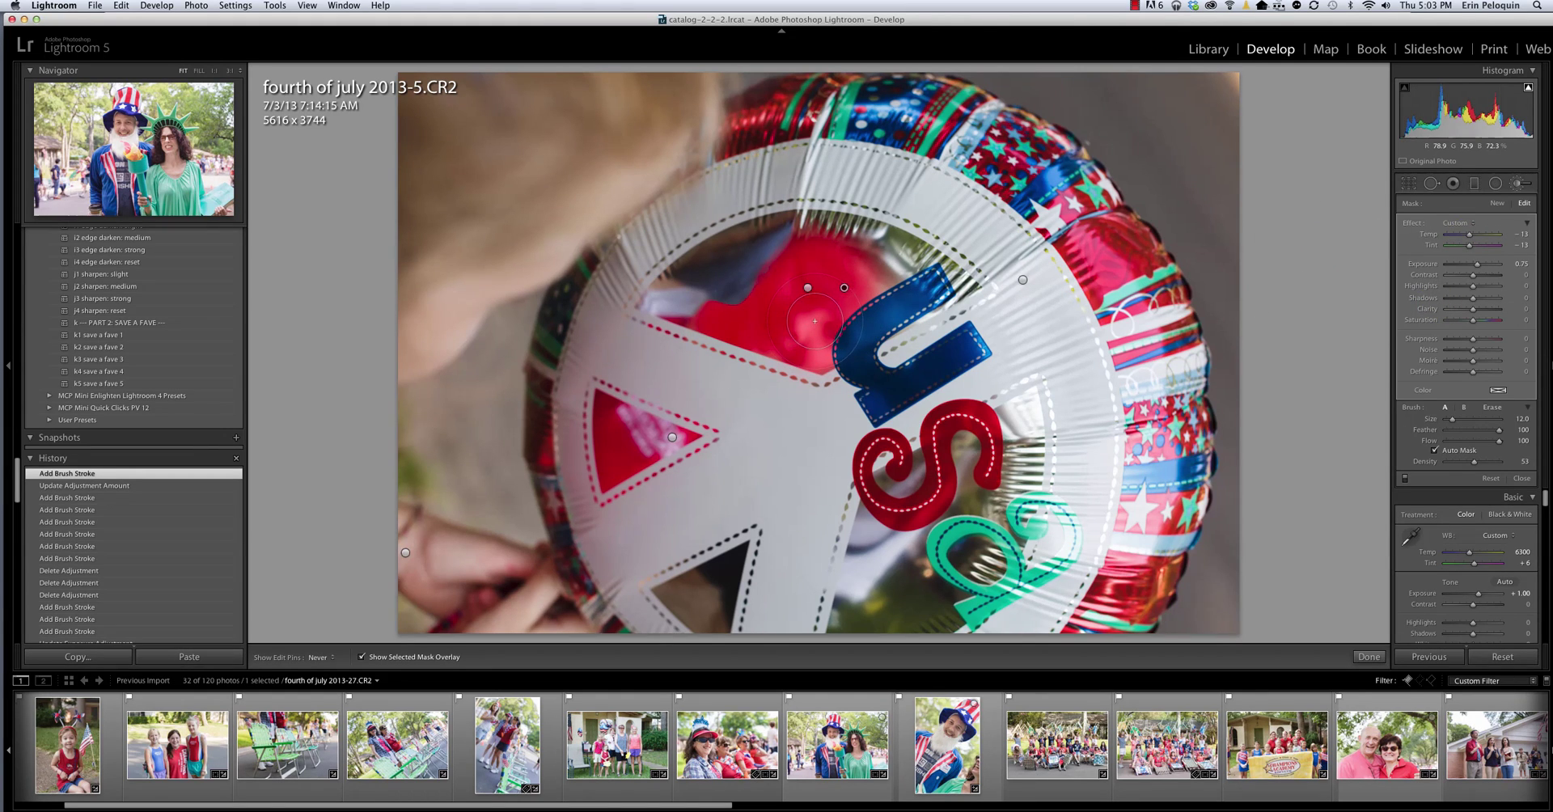
key(h)
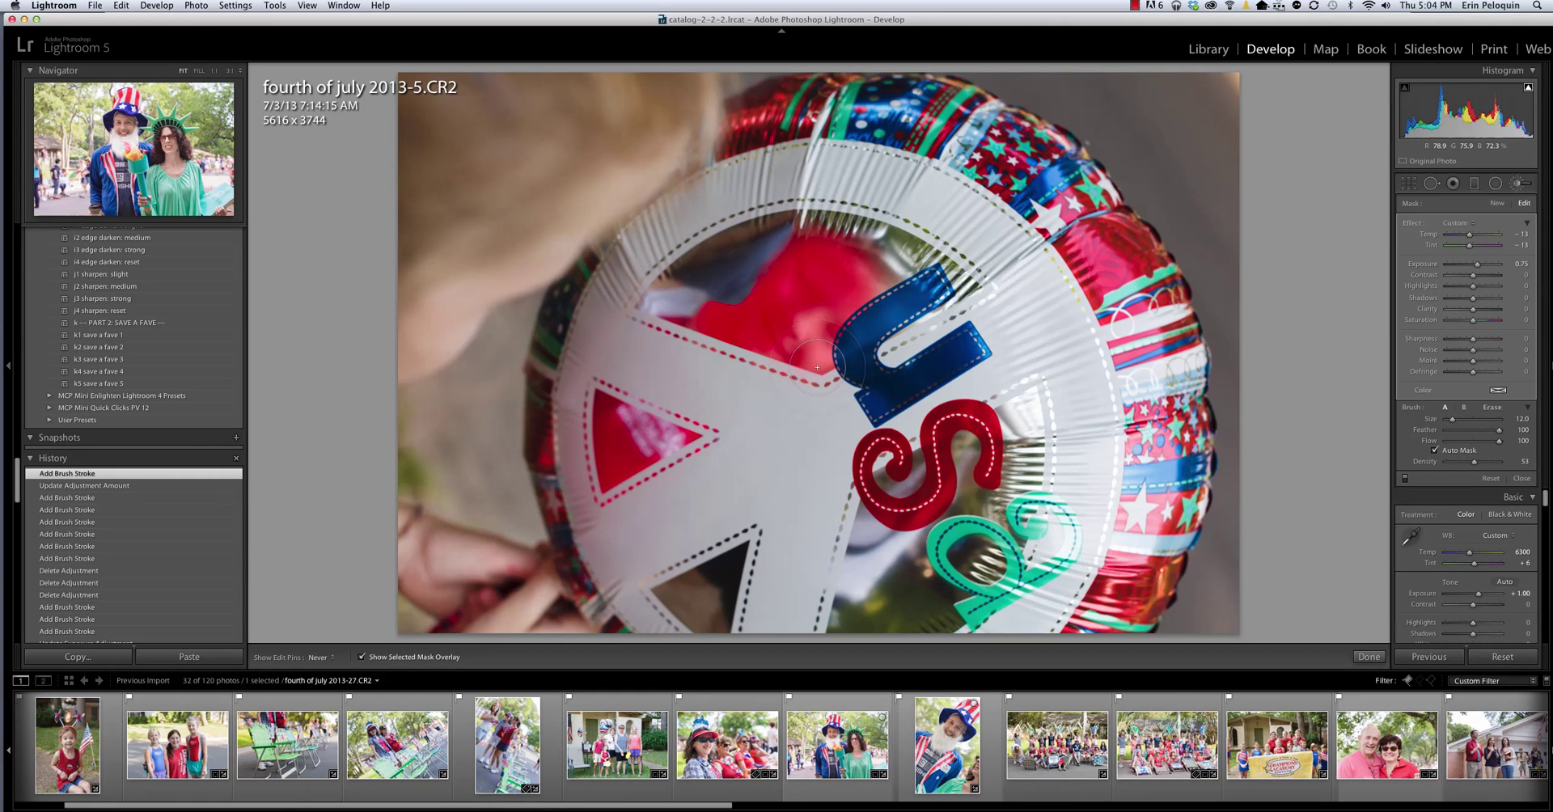
Paint a 53-density stroke on the child's face, then turn off the red mask overlay.
key(h)
click(805, 284)
key(o)
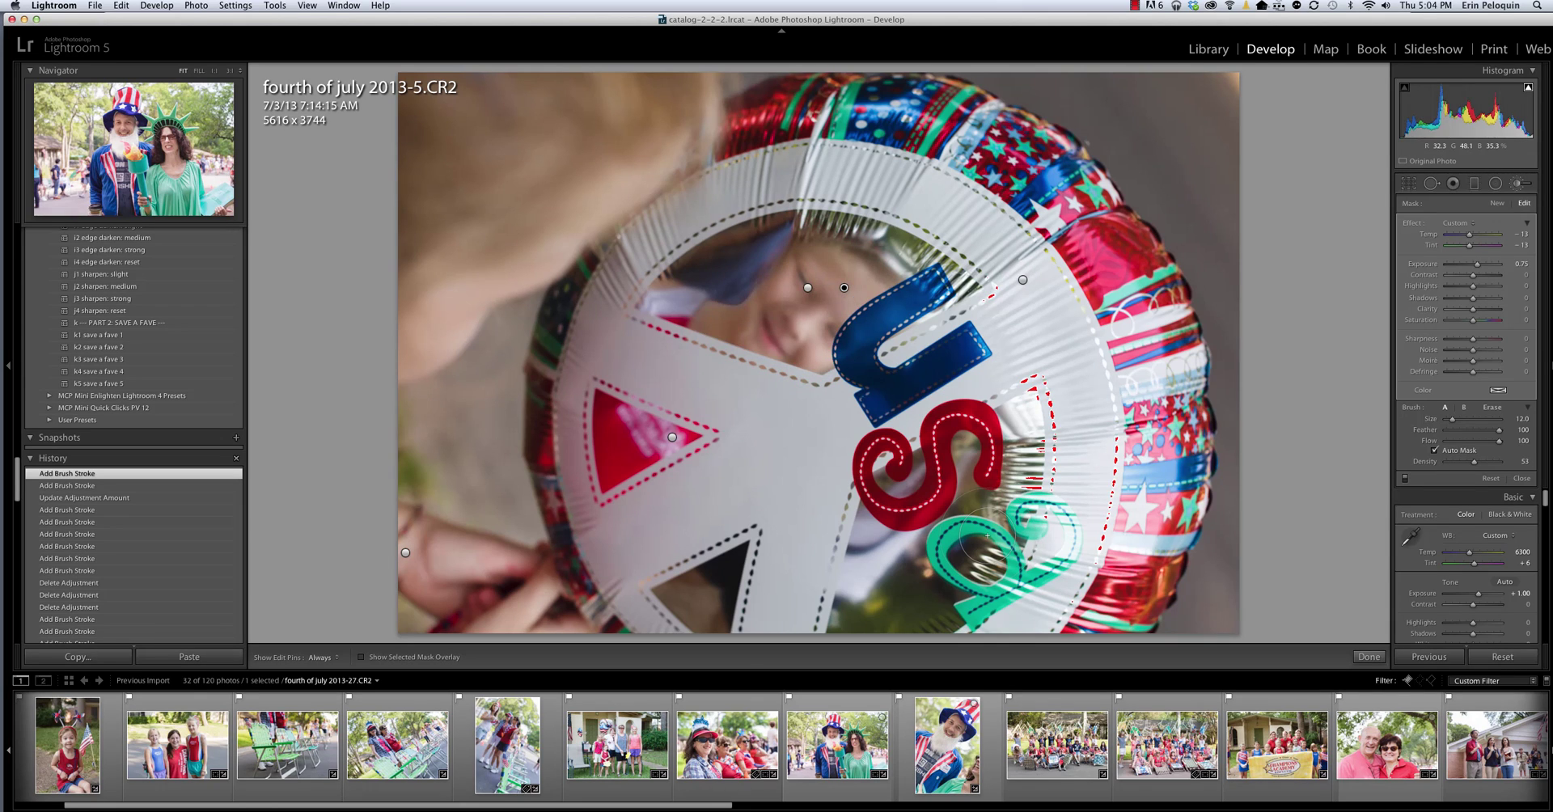